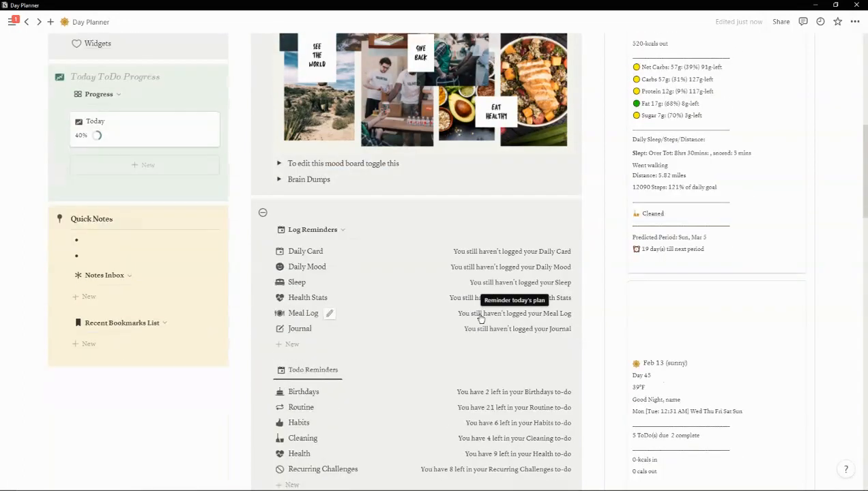
Look through the Day Planner page's log reminders, to-do reminders and daily cards
scroll(481, 316, down, 2)
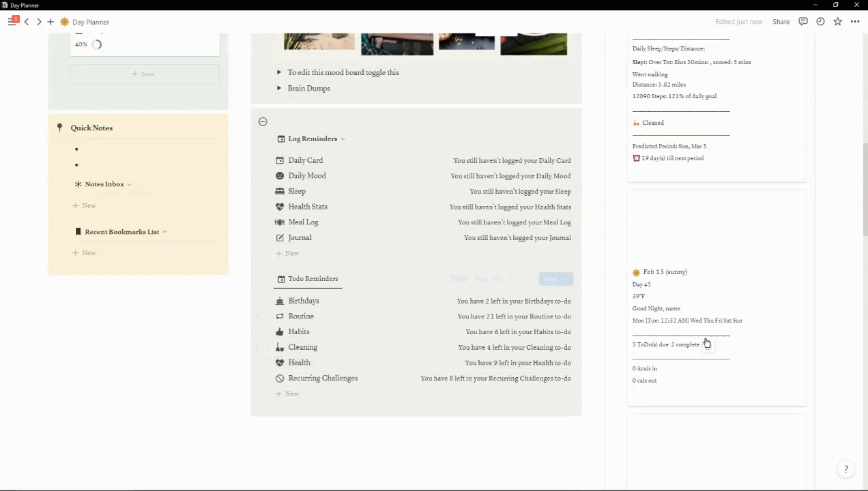
scroll(727, 381, down, 1)
scroll(729, 385, down, 6)
scroll(733, 389, up, 4)
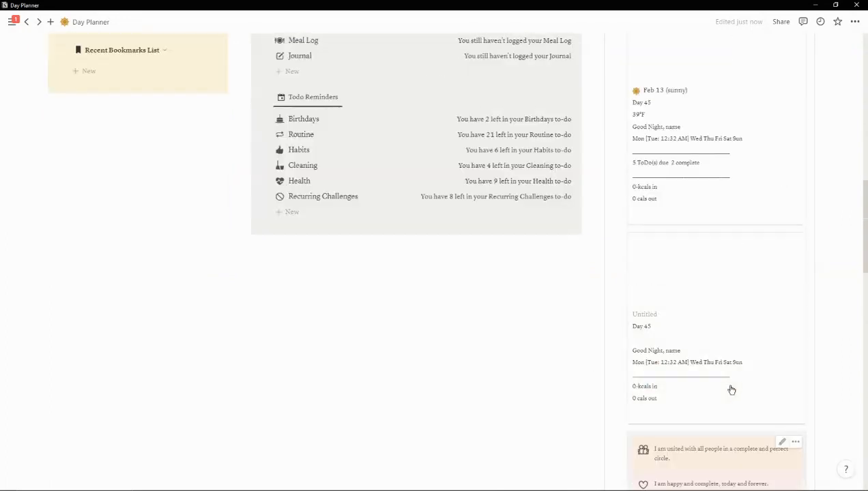
scroll(736, 390, down, 8)
scroll(732, 375, up, 5)
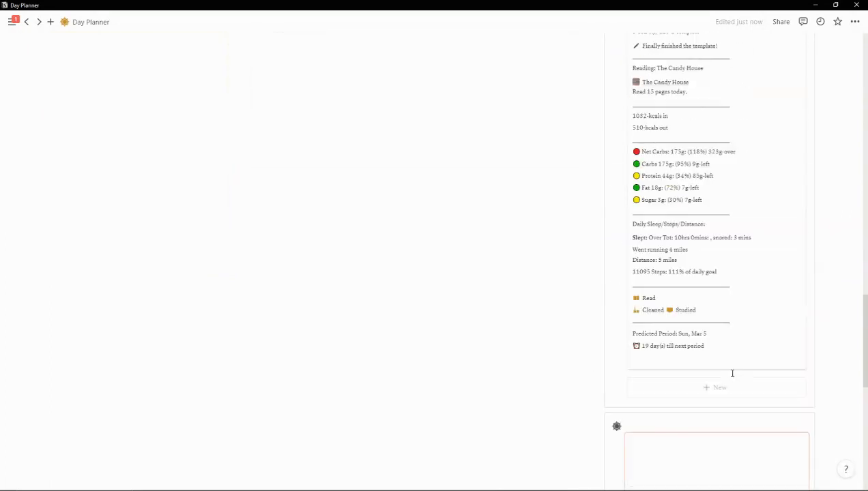
scroll(732, 375, up, 10)
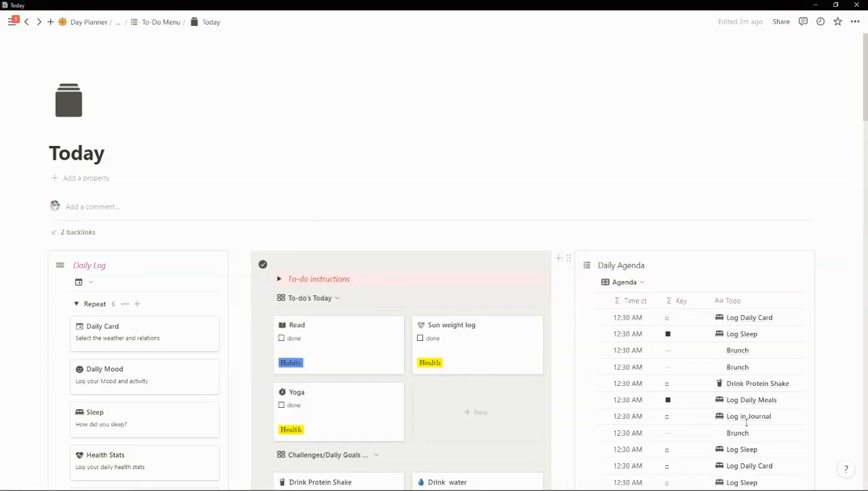
Review the Today page's daily log, to-dos, challenges, birthdays, daily habits and agenda down to the tag menu
scroll(736, 434, down, 5)
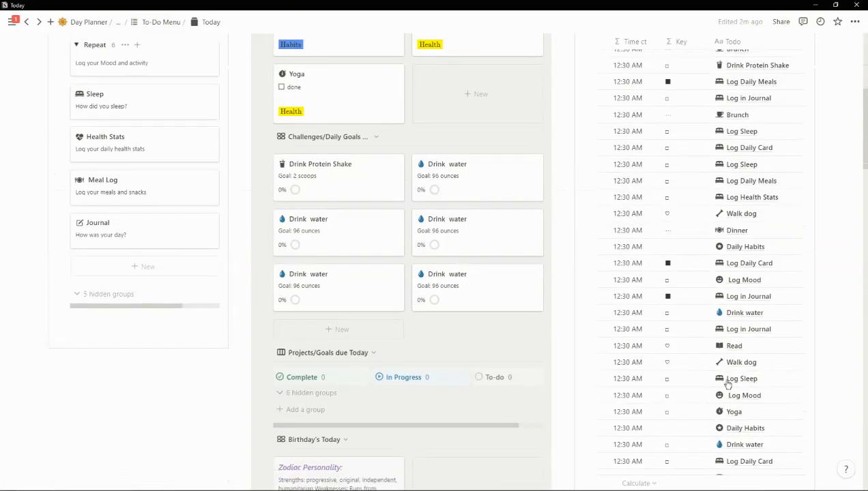
scroll(728, 384, up, 5)
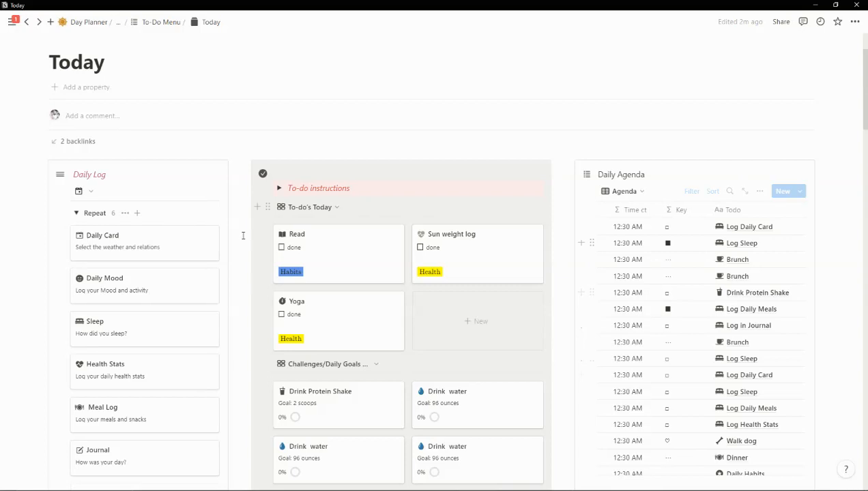
scroll(146, 307, down, 3)
scroll(144, 309, down, 2)
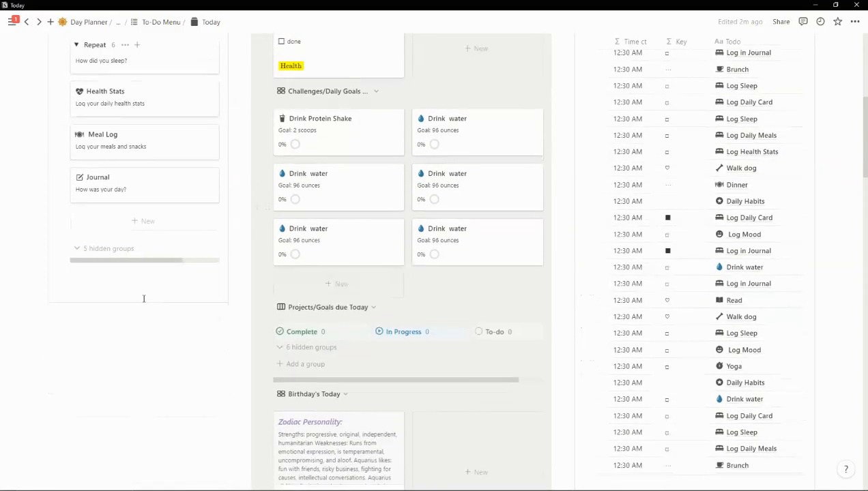
scroll(144, 294, down, 7)
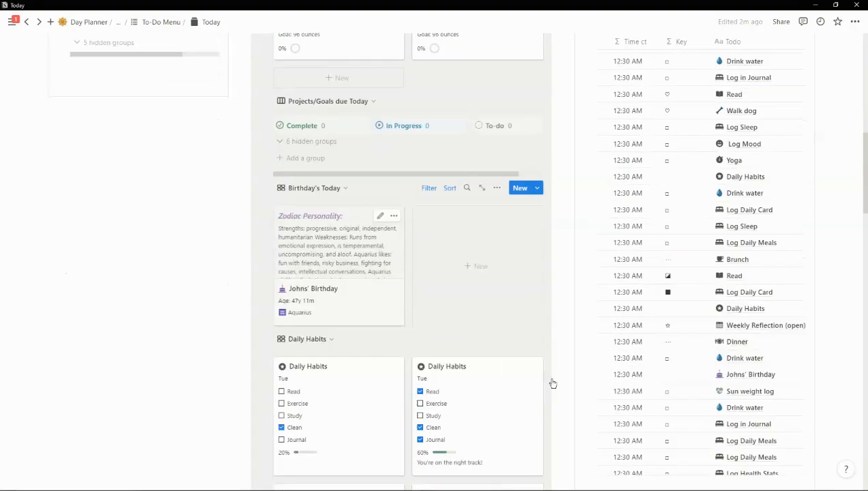
scroll(596, 399, down, 4)
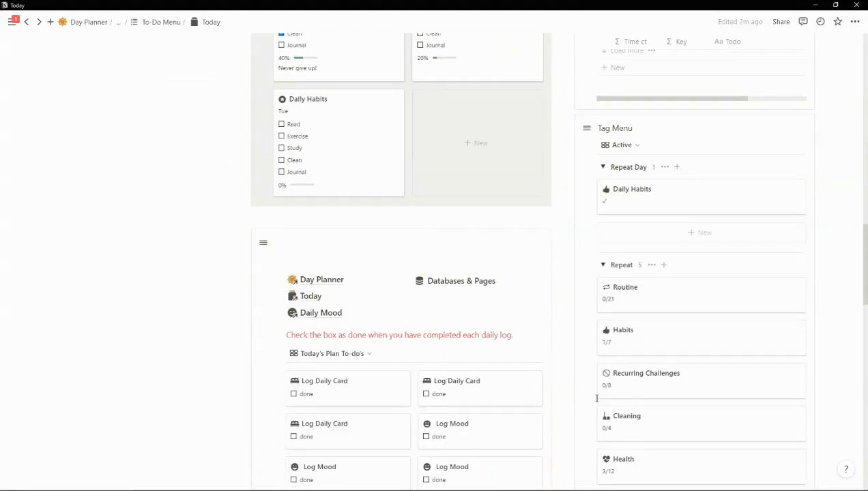
View the Databases & Pages page linked from Today, and return to the Day Planner page
click(464, 281)
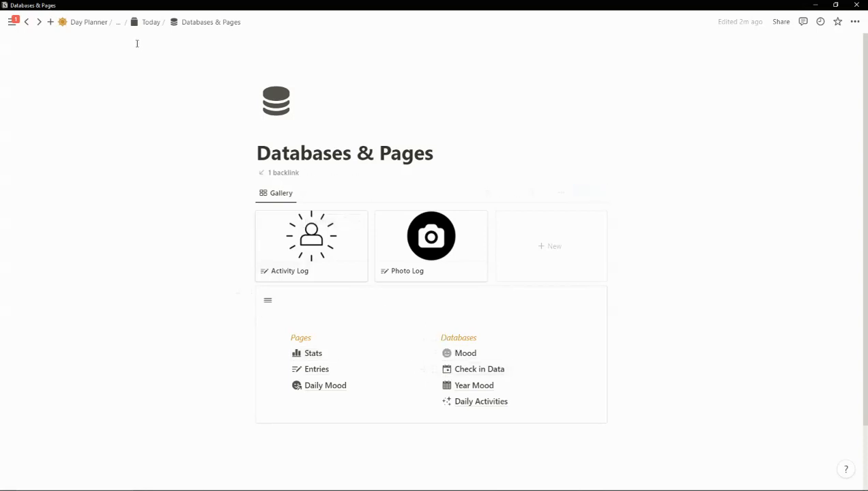
click(85, 22)
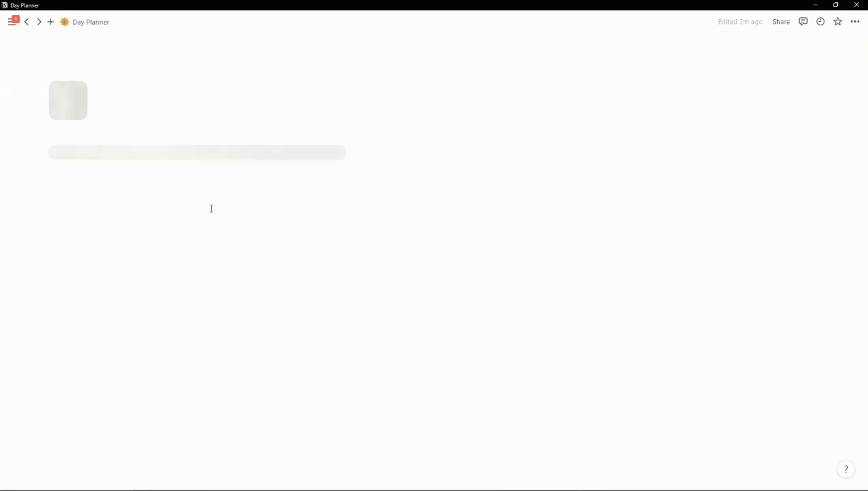
Open the Databases (do not delete) page and switch the To-Do database to its ALL view
scroll(218, 282, down, 3)
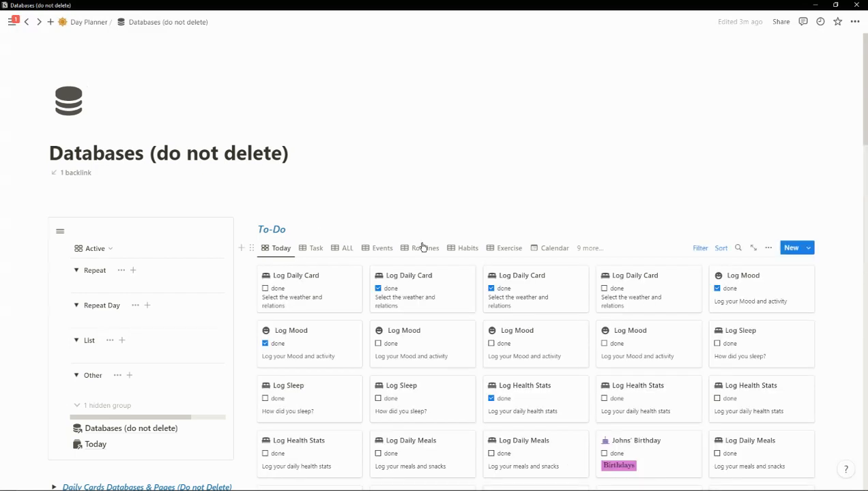
scroll(336, 298, down, 3)
scroll(411, 329, up, 1)
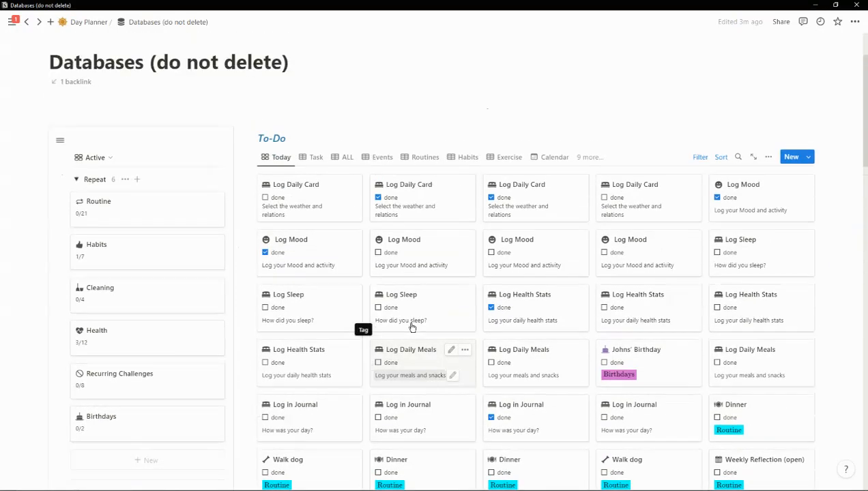
click(344, 157)
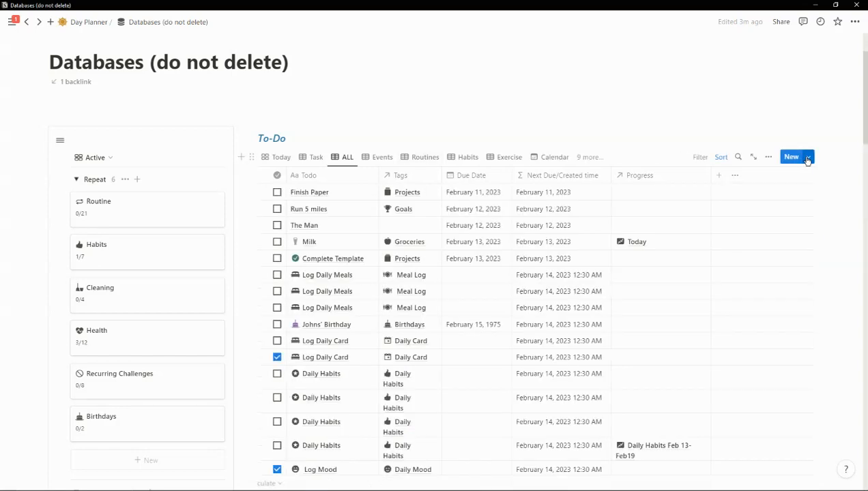
Look through the To-Do database's template list, including the repeating templates, and close it
click(807, 159)
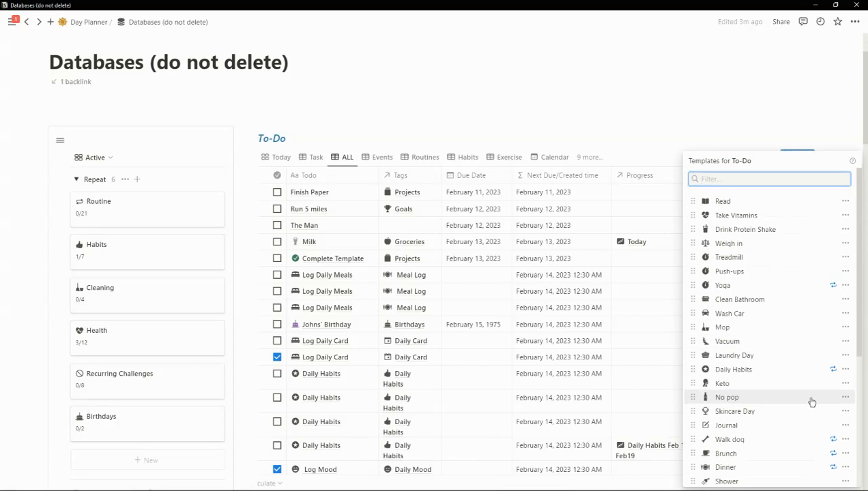
scroll(812, 401, down, 3)
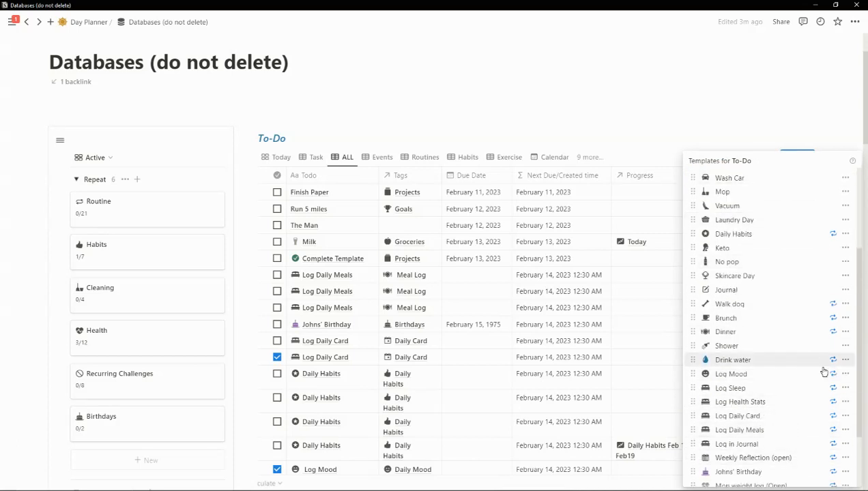
click(461, 94)
Delete all loaded to-dos in the ALL view, from Finish Paper through Phone
scroll(427, 92, down, 3)
scroll(427, 91, up, 2)
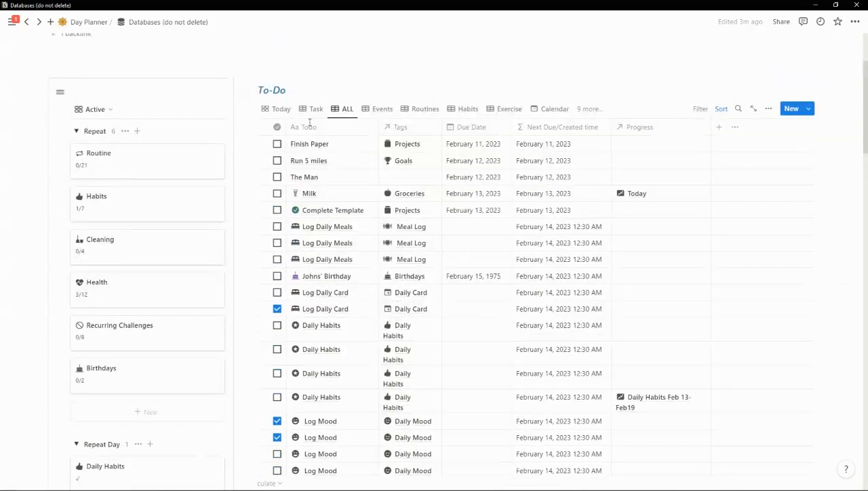
drag(326, 148, 330, 415)
scroll(330, 415, down, 2)
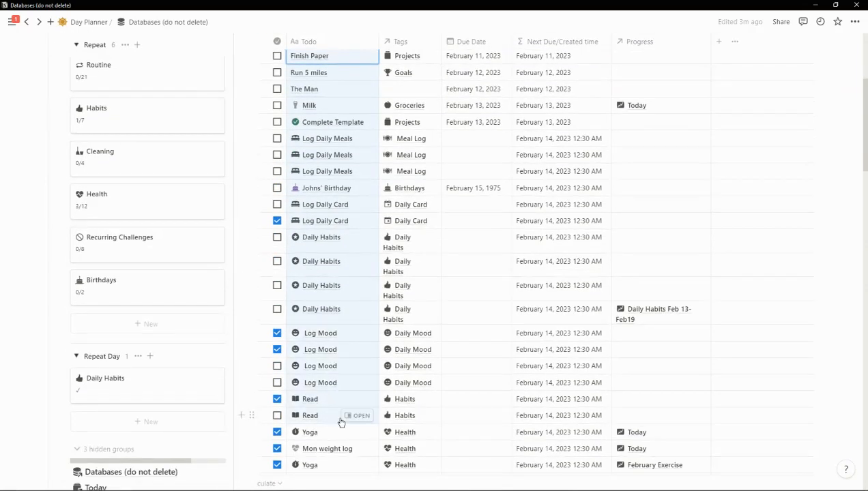
mouse_move(362, 406)
mouse_down()
mouse_move(345, 484)
mouse_move(333, 474)
mouse_move(333, 455)
mouse_move(329, 477)
mouse_move(317, 379)
mouse_up()
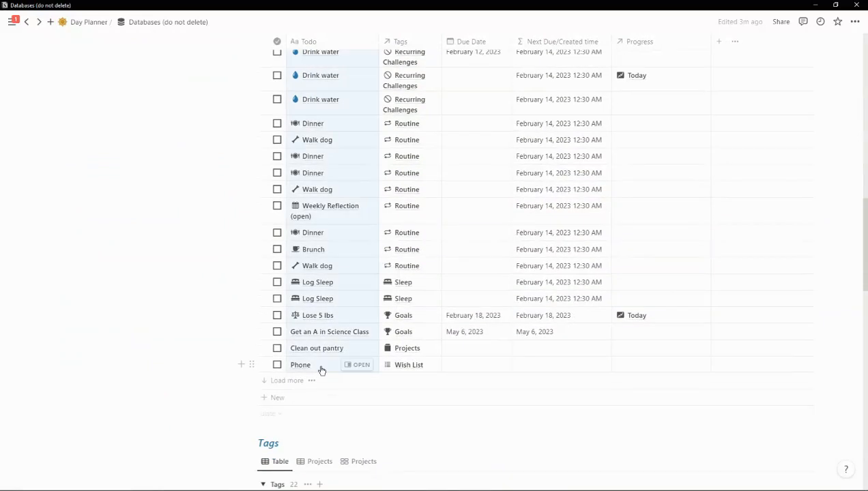
right_click(321, 371)
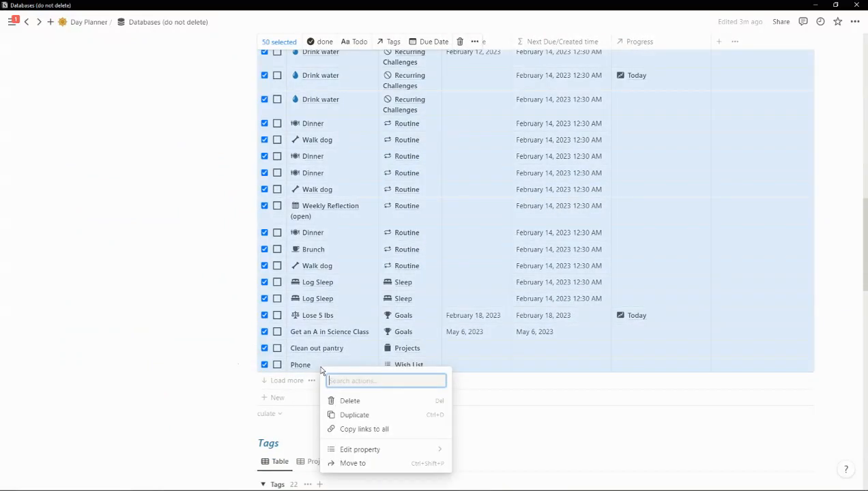
click(353, 401)
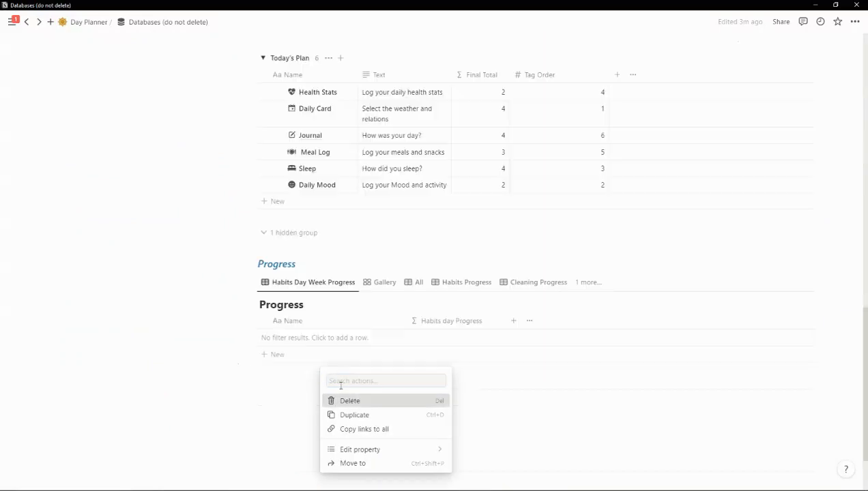
Delete the remaining to-dos in the ALL view, from the first Log Daily Meals entry through Forest Gump
scroll(384, 230, up, 2)
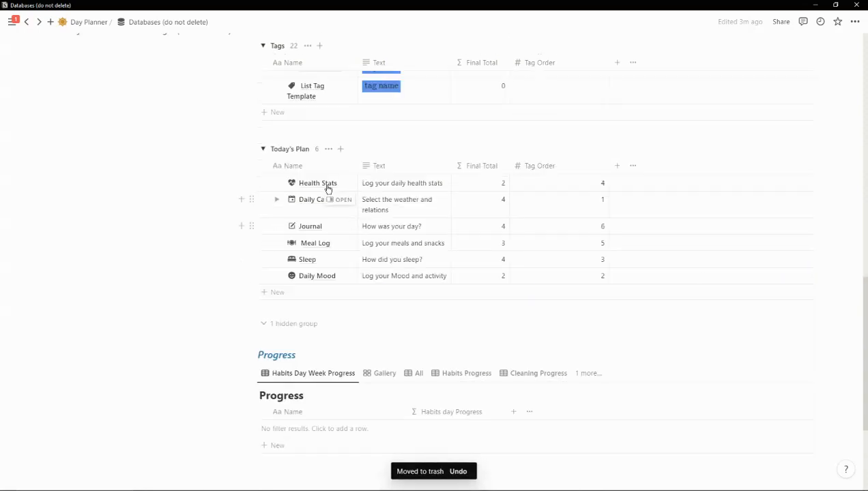
scroll(328, 187, up, 5)
scroll(362, 170, up, 1)
scroll(364, 170, up, 10)
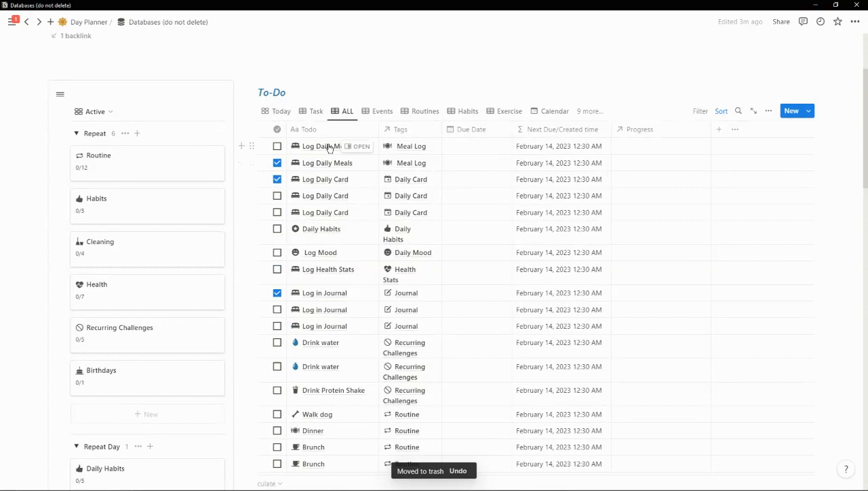
drag(330, 145, 330, 394)
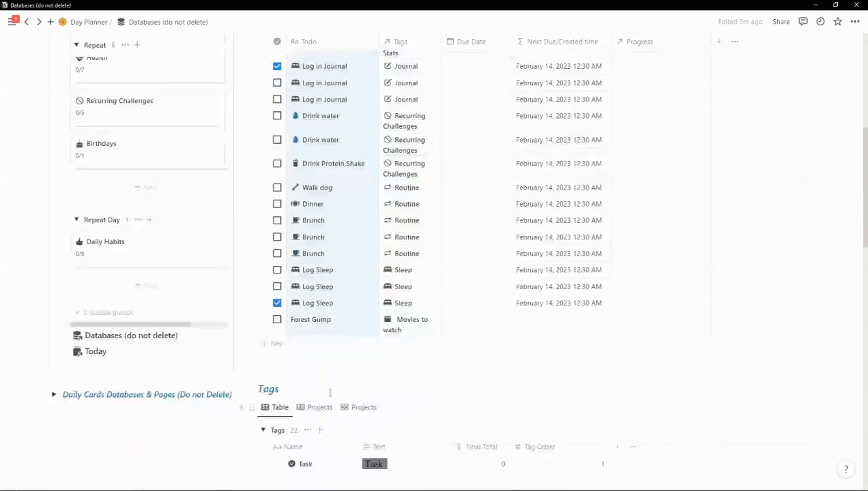
right_click(325, 331)
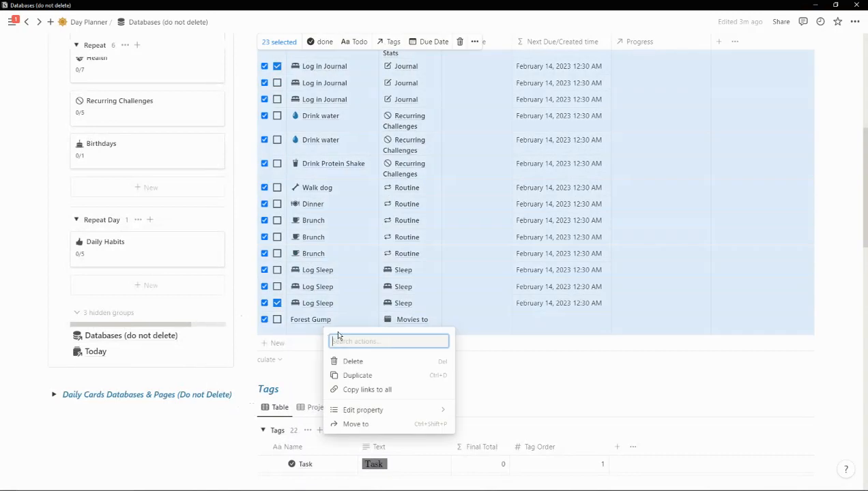
click(367, 361)
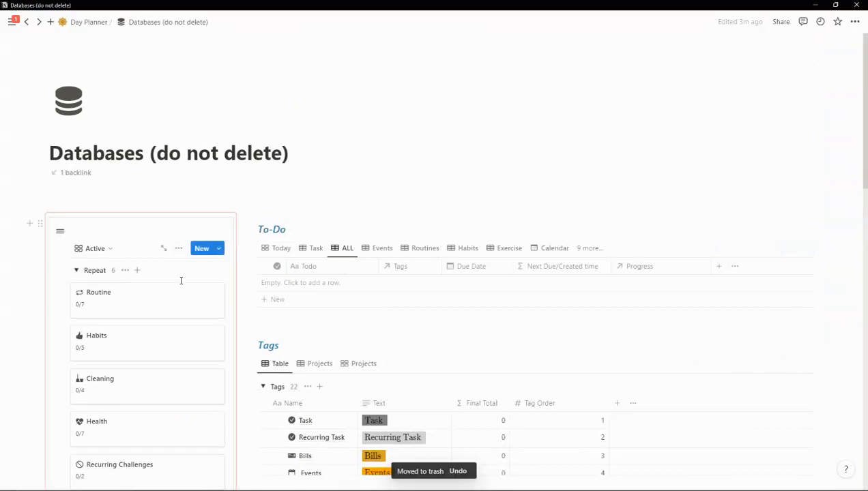
Open the Today page from the databases page and check its to-do, agenda and tag menu sections
scroll(199, 266, down, 2)
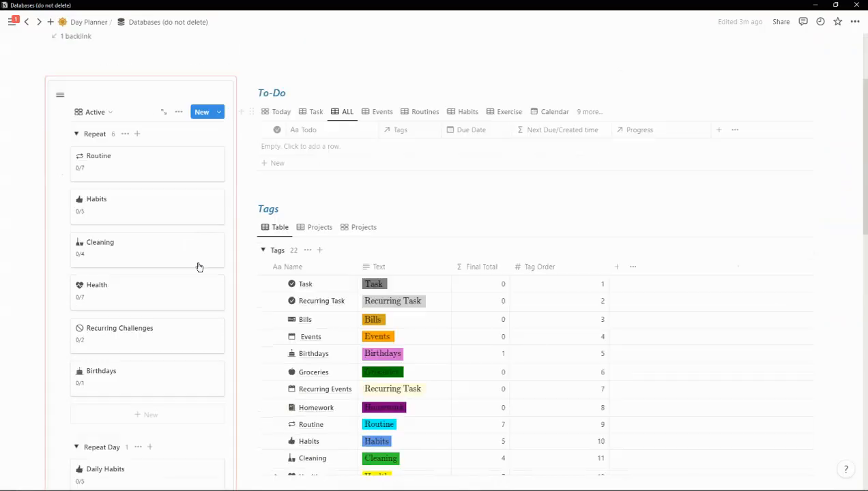
scroll(198, 267, down, 5)
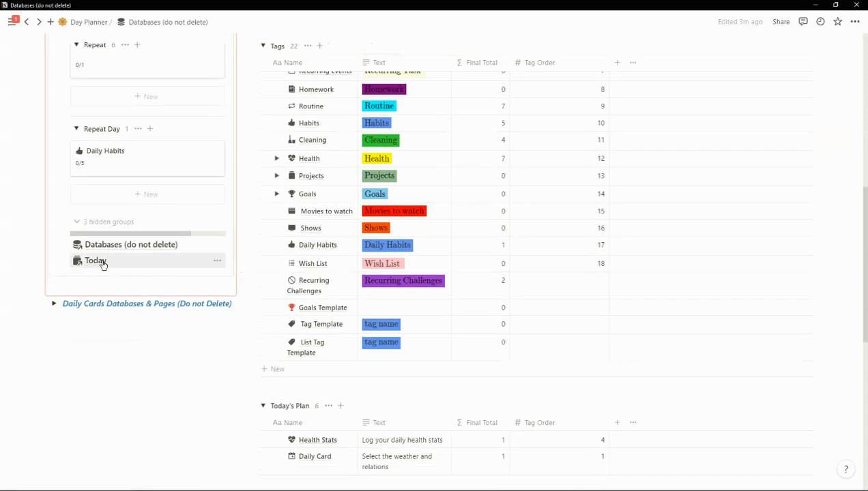
click(102, 265)
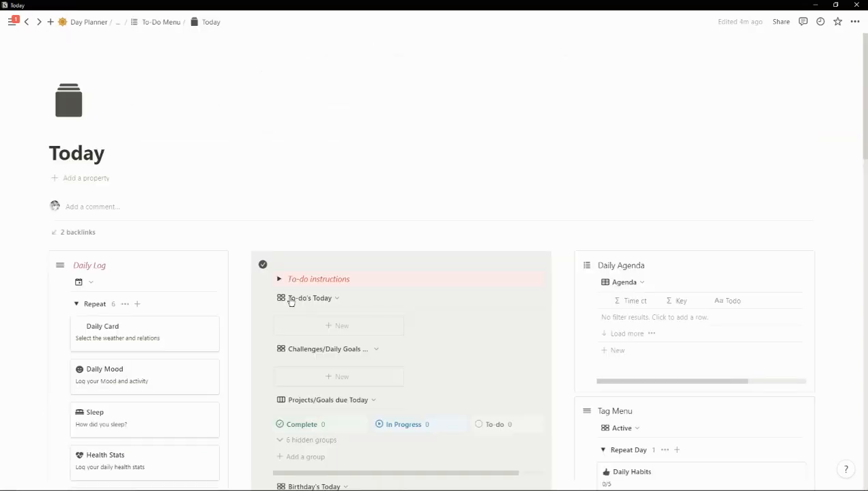
scroll(444, 447, down, 4)
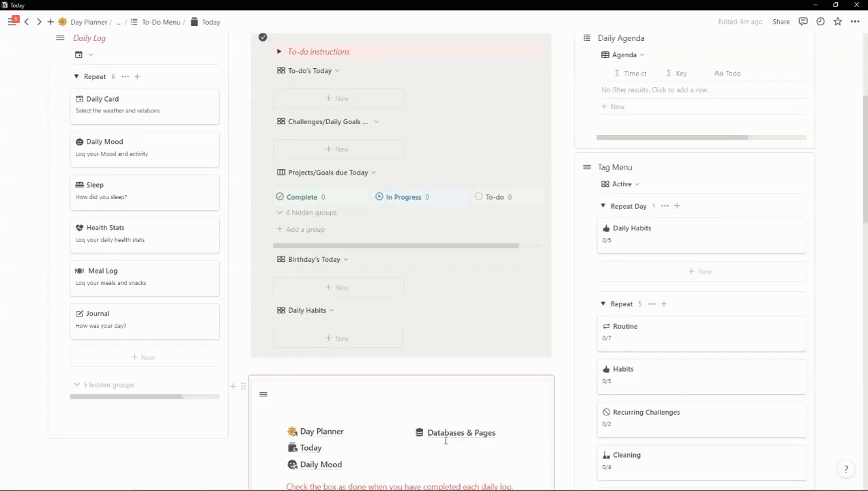
scroll(445, 440, down, 2)
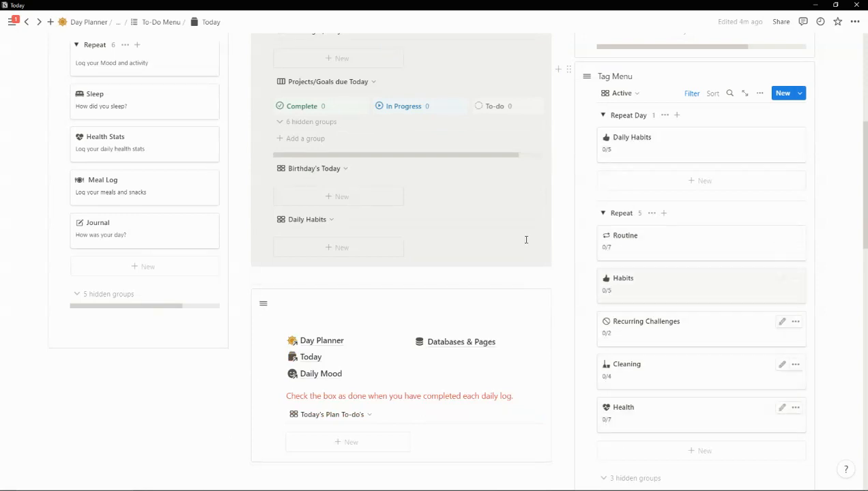
Open the To-Do template list from the To-do's Today view twice, close it, and look over the Tag Menu cards
scroll(526, 240, up, 3)
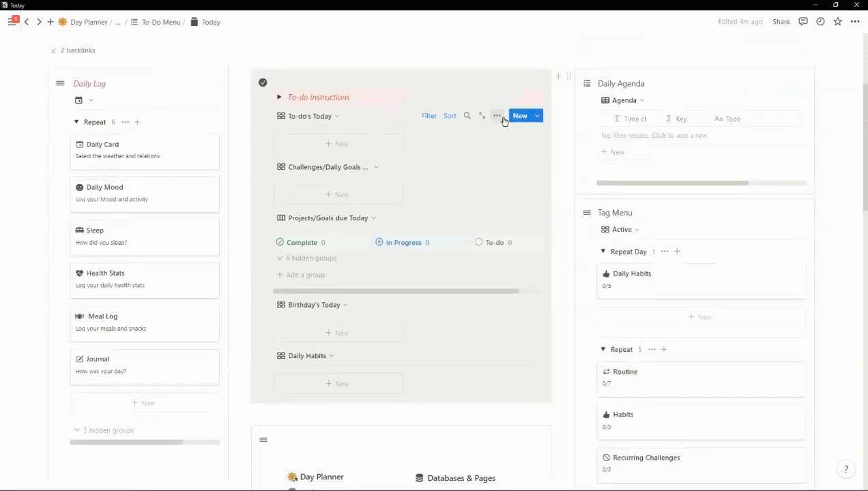
click(538, 116)
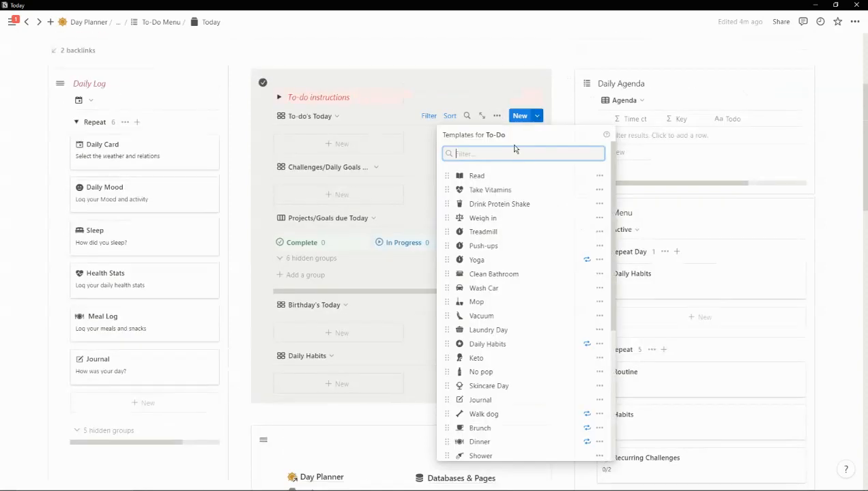
click(549, 57)
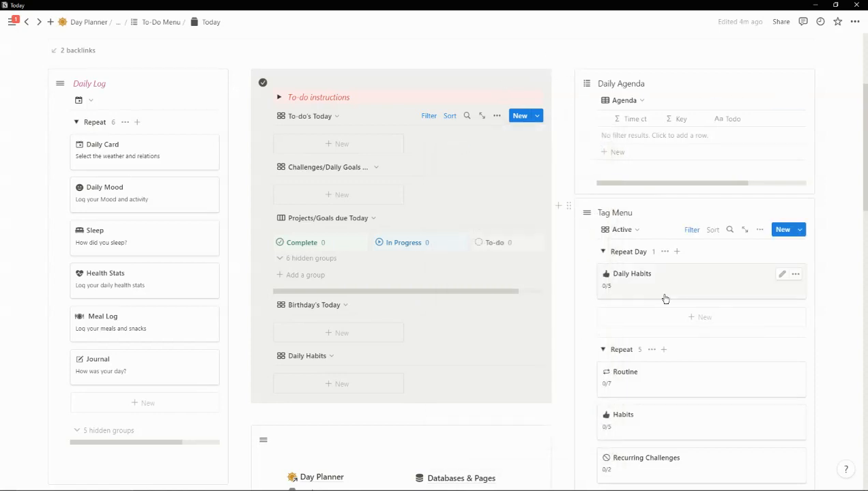
click(536, 117)
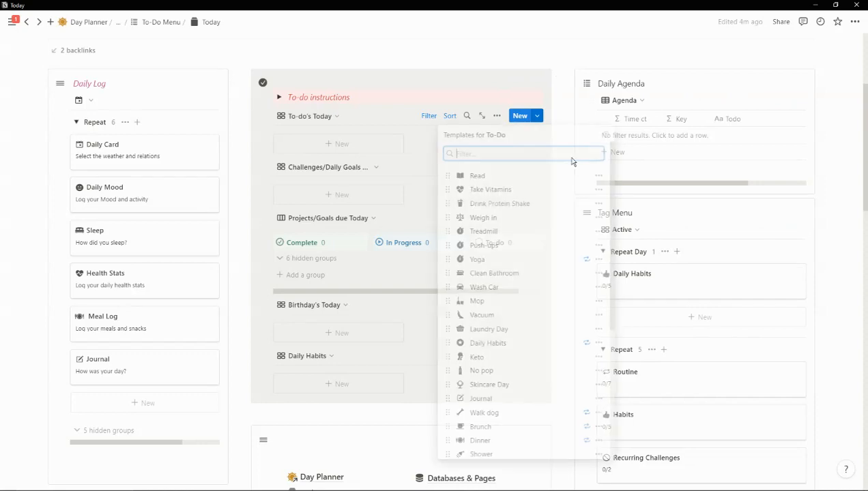
click(548, 49)
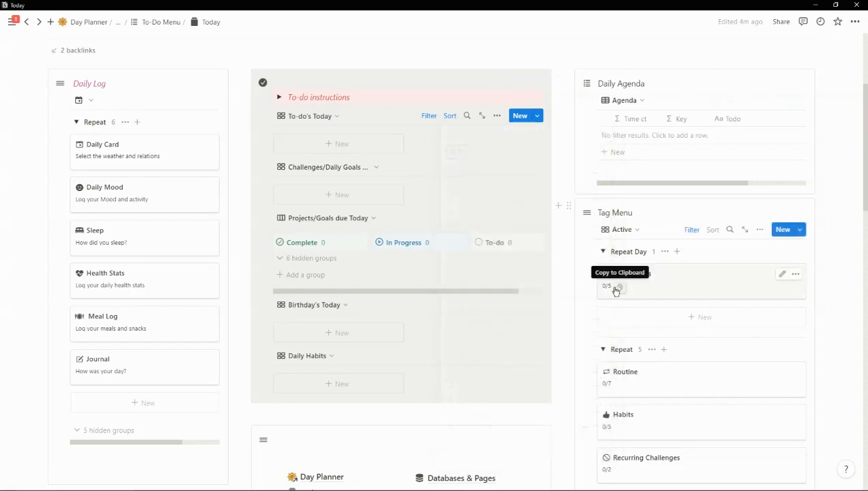
scroll(701, 319, down, 3)
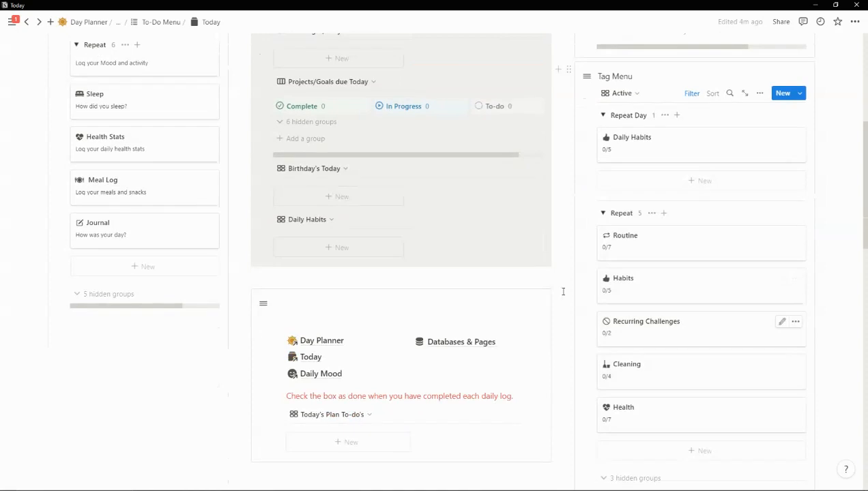
Open the Daily Card page, delete all sample cards in its All view, and return to its Today view
scroll(446, 273, up, 3)
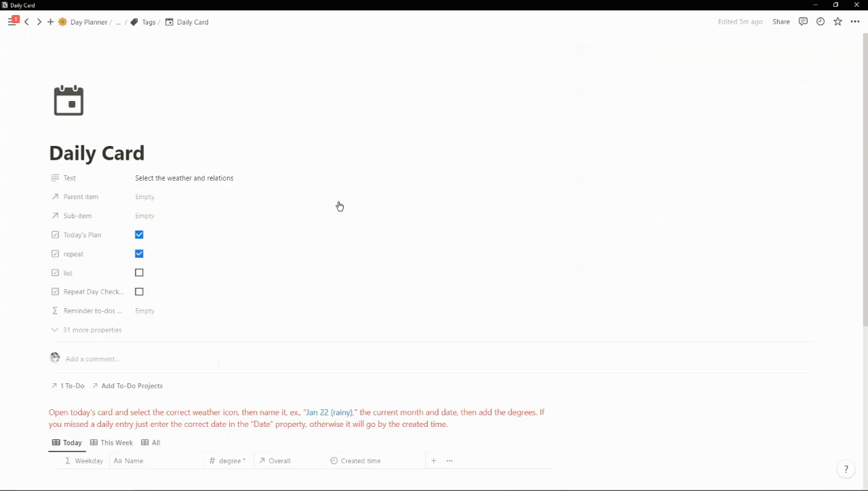
scroll(305, 214, down, 4)
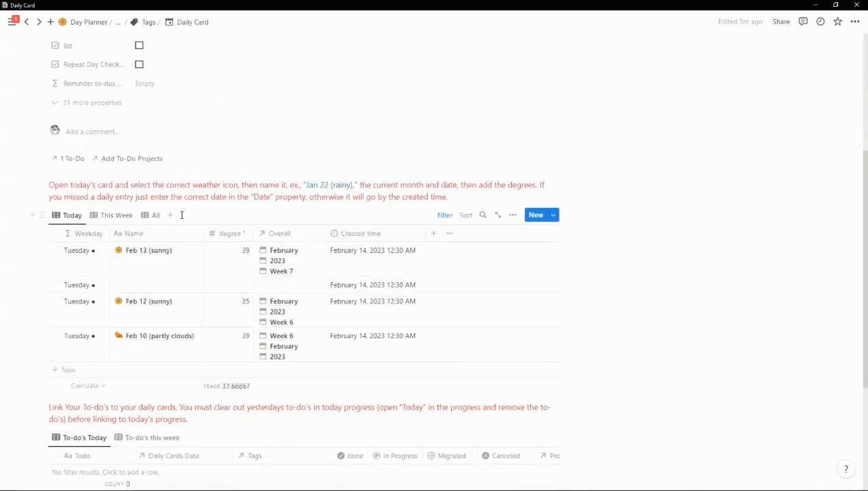
click(157, 215)
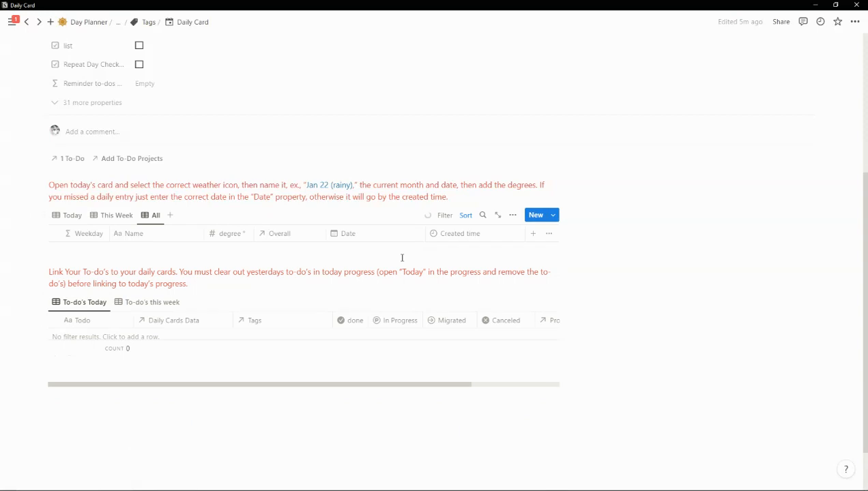
scroll(326, 186, down, 1)
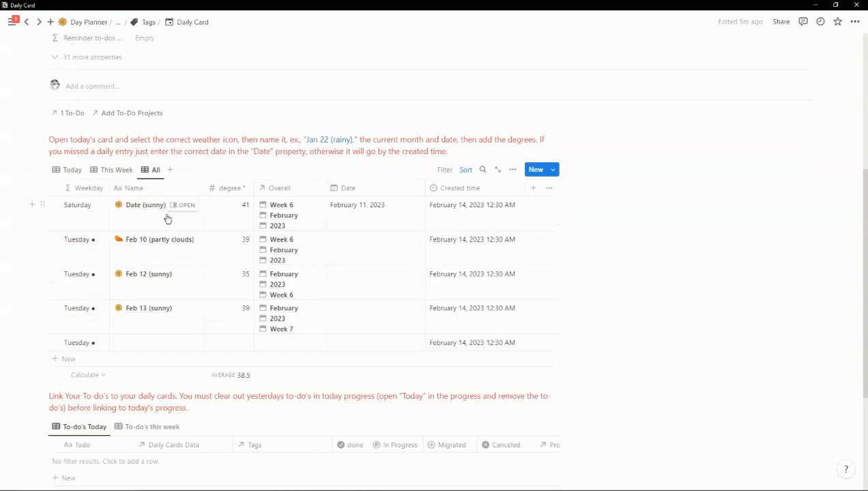
drag(134, 220, 144, 344)
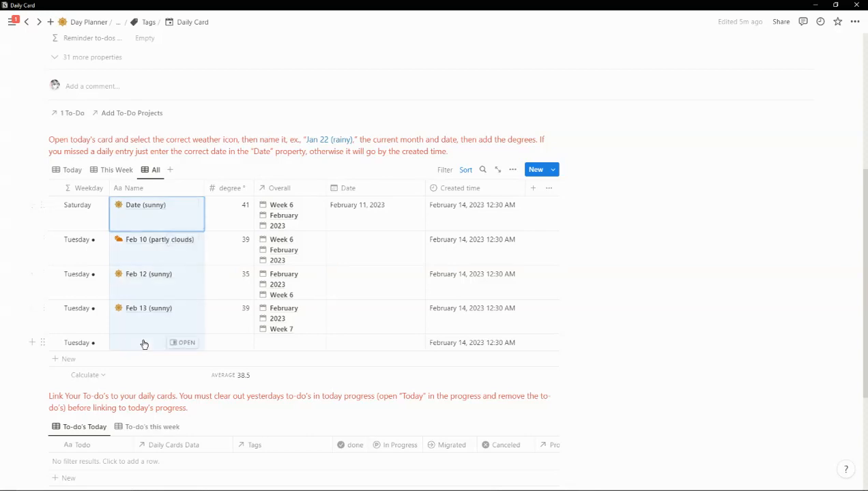
right_click(144, 343)
click(186, 372)
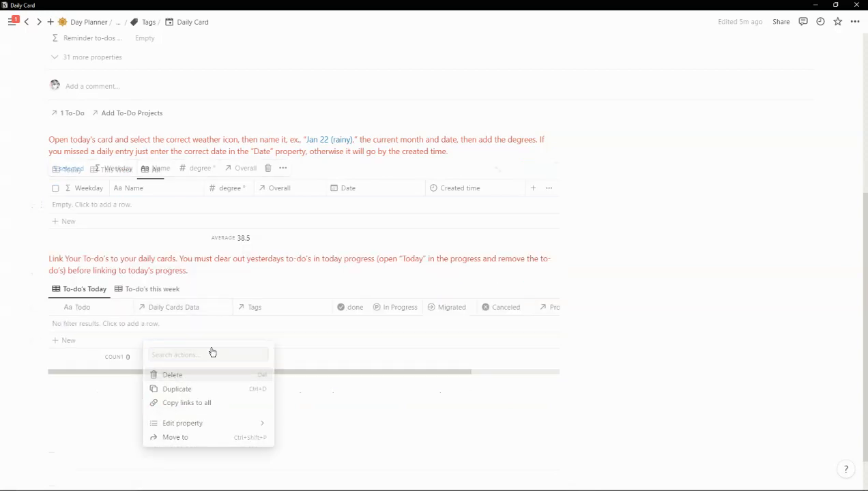
click(74, 170)
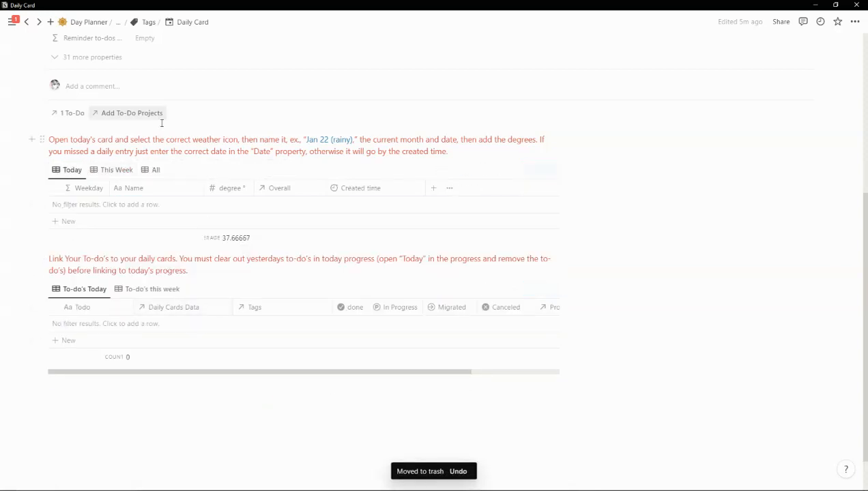
Return to the Day Planner page and examine its Log Reminders, Todo Reminders and the Tags template list
scroll(161, 123, up, 2)
click(101, 22)
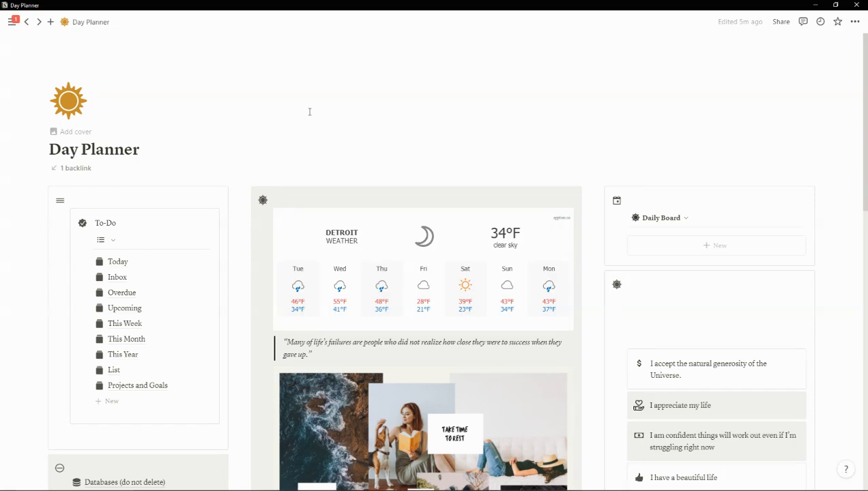
scroll(386, 146, down, 6)
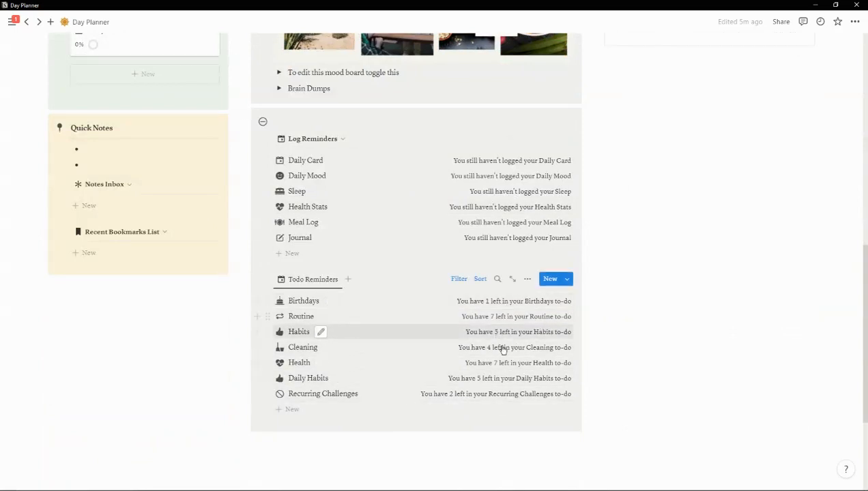
scroll(501, 386, up, 3)
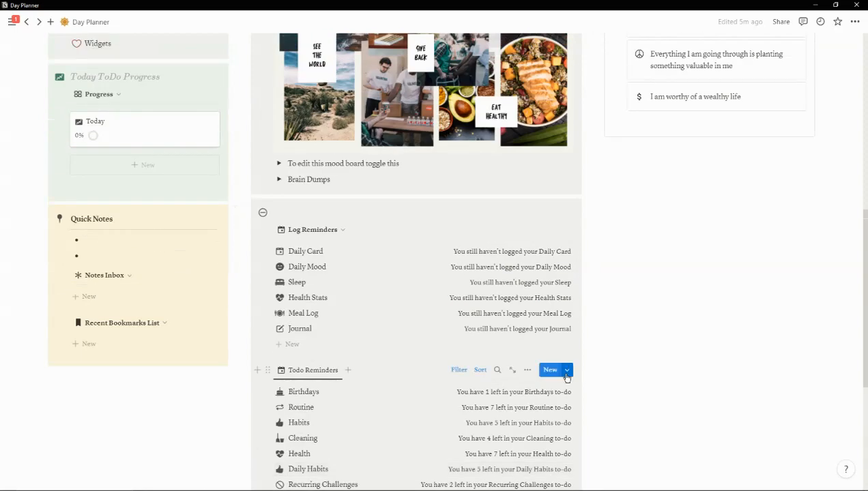
click(566, 370)
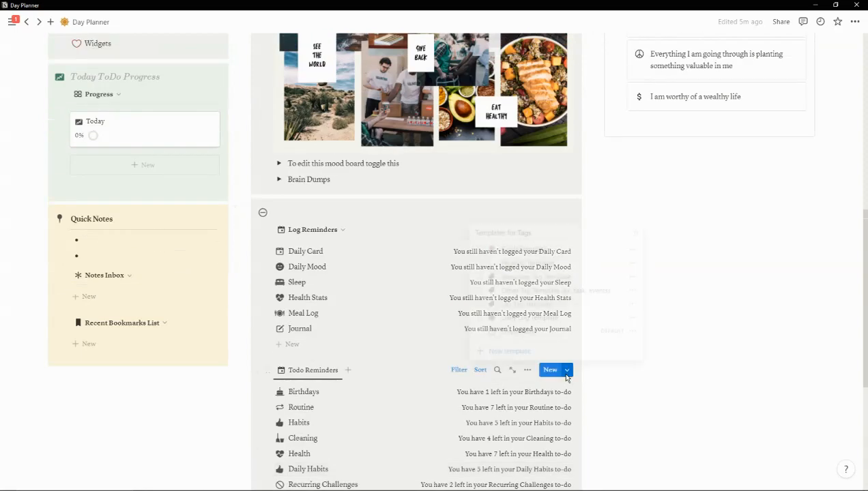
click(628, 399)
scroll(430, 355, up, 7)
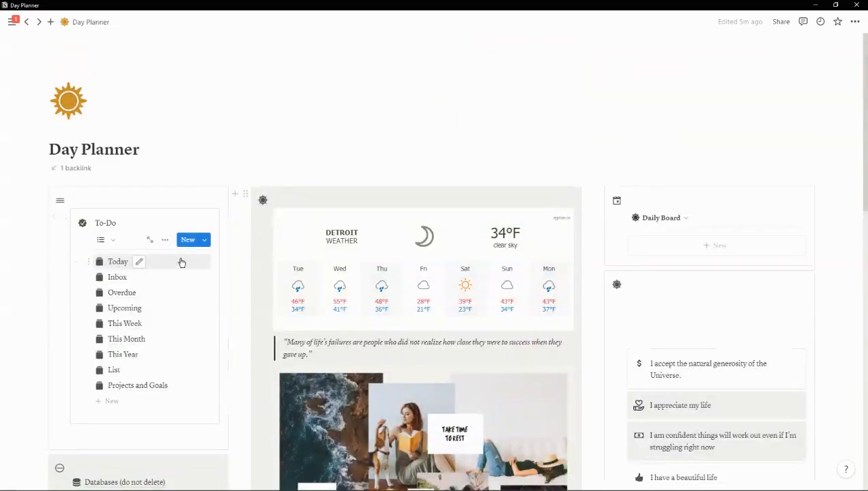
Open the Today page from the To-Do menu, look through the full To-Do template list, and close it
click(119, 261)
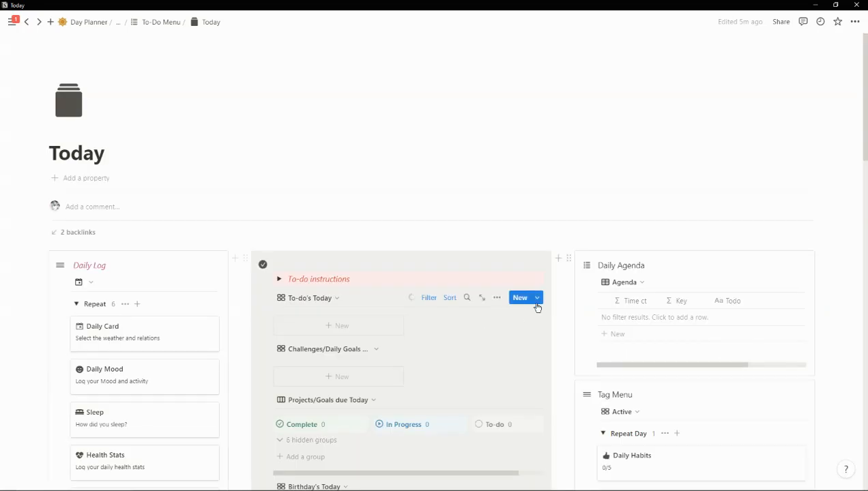
click(537, 298)
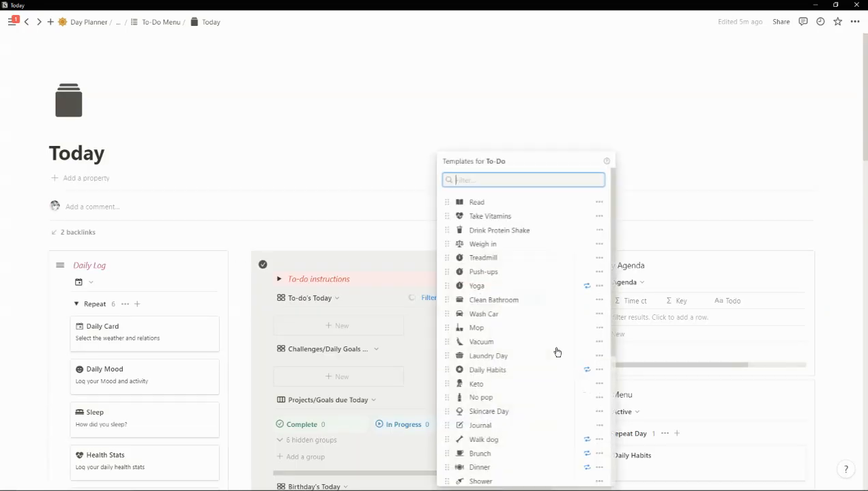
scroll(518, 357, down, 5)
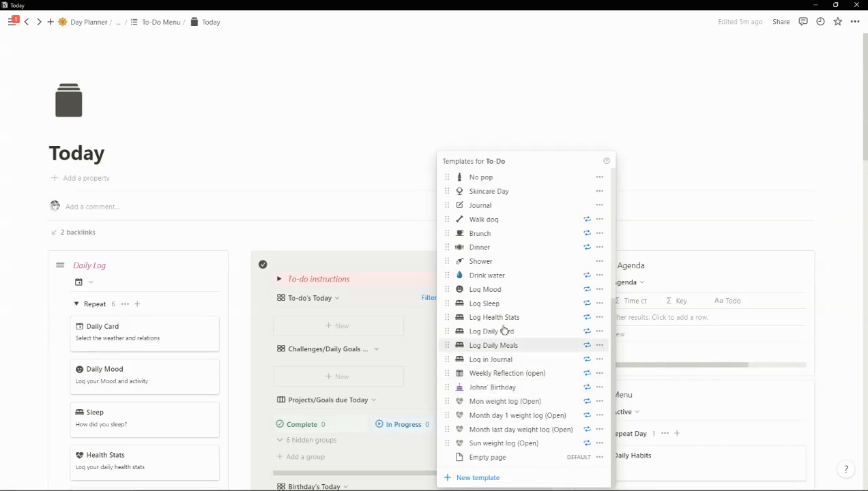
scroll(508, 213, up, 3)
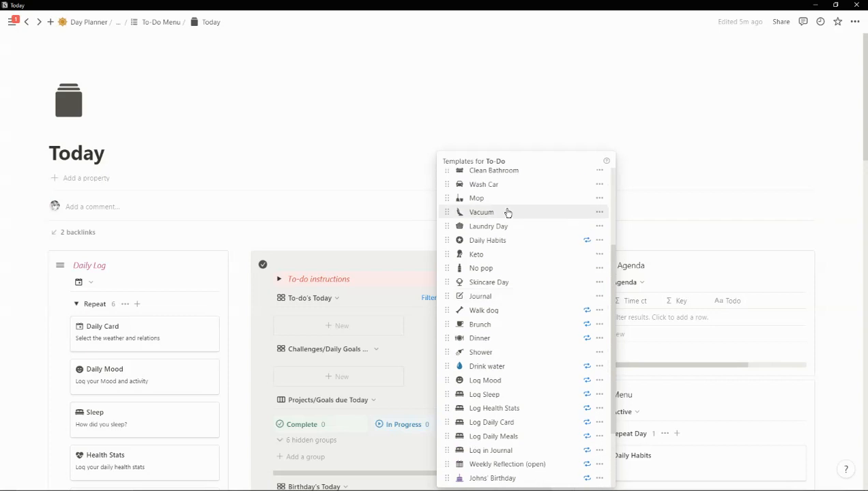
scroll(508, 213, up, 2)
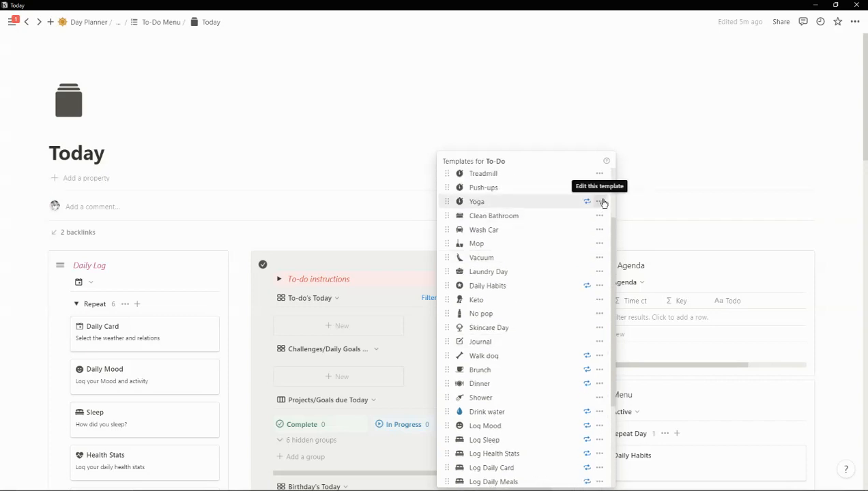
scroll(565, 354, down, 1)
scroll(566, 353, down, 2)
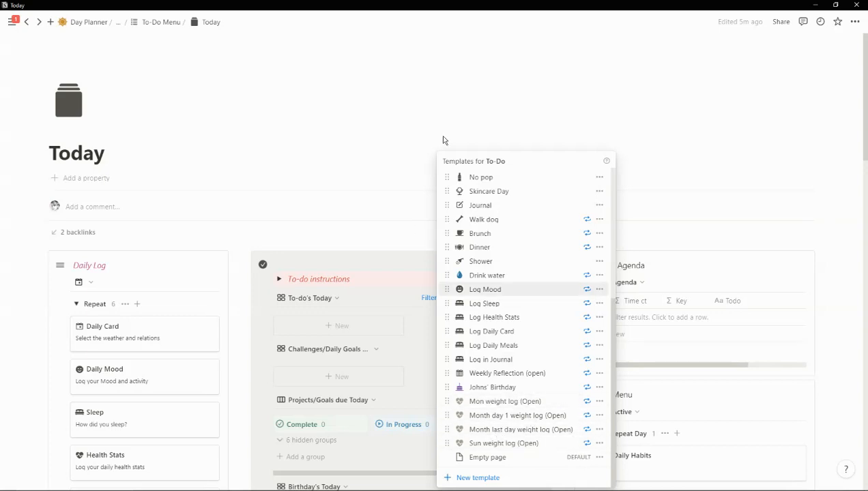
click(417, 124)
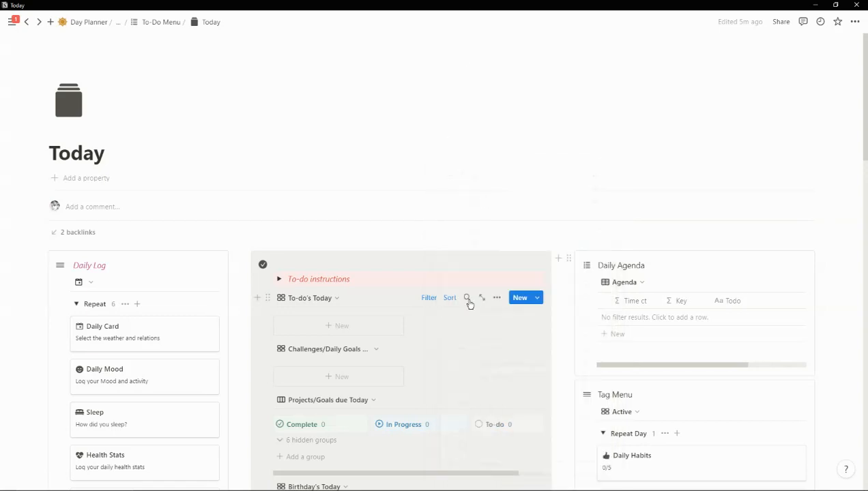
View the repeat schedule options of the Take Vitamins to-do template and leave them without saving
scroll(440, 313, down, 3)
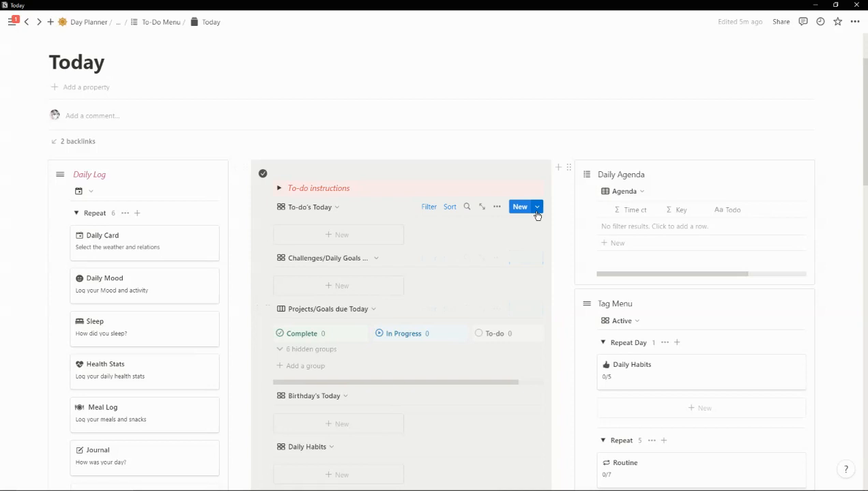
click(537, 207)
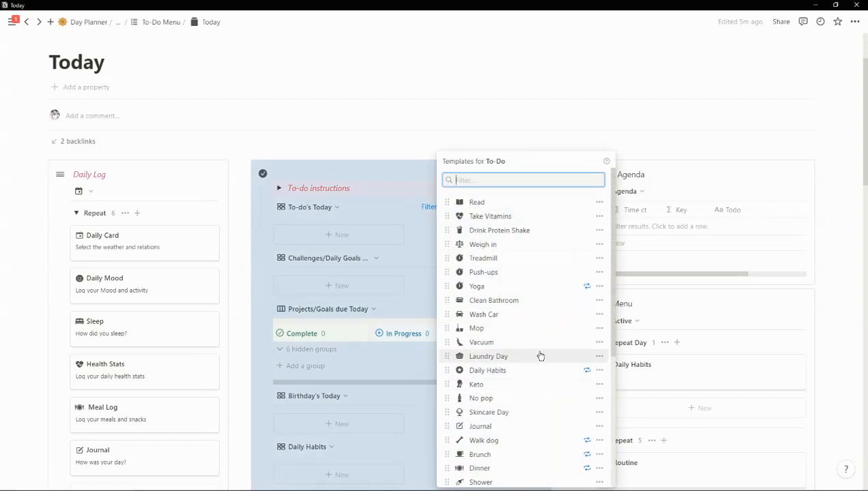
click(598, 216)
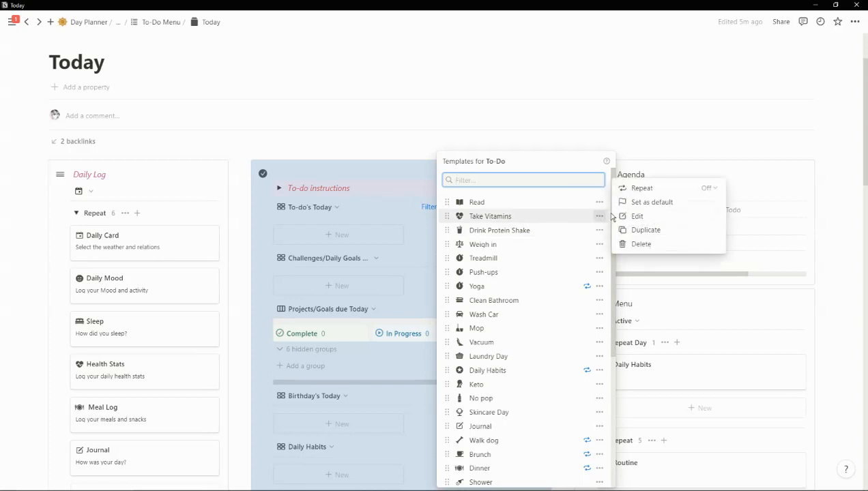
click(652, 192)
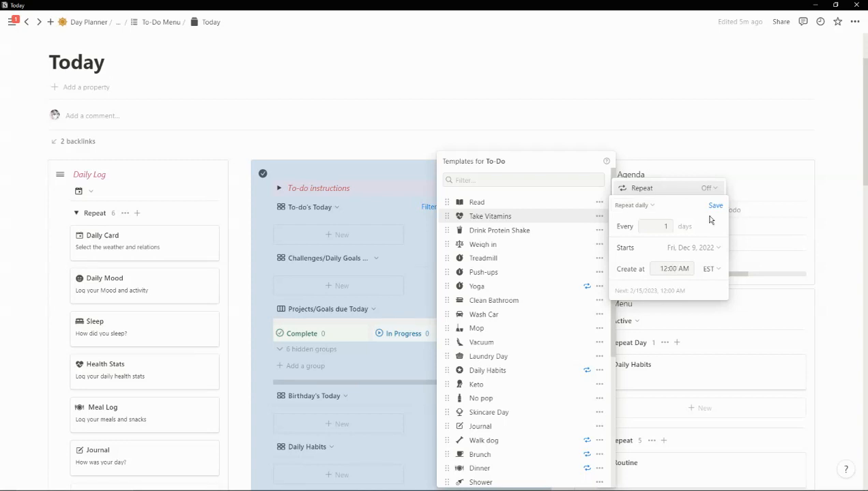
click(700, 177)
click(746, 174)
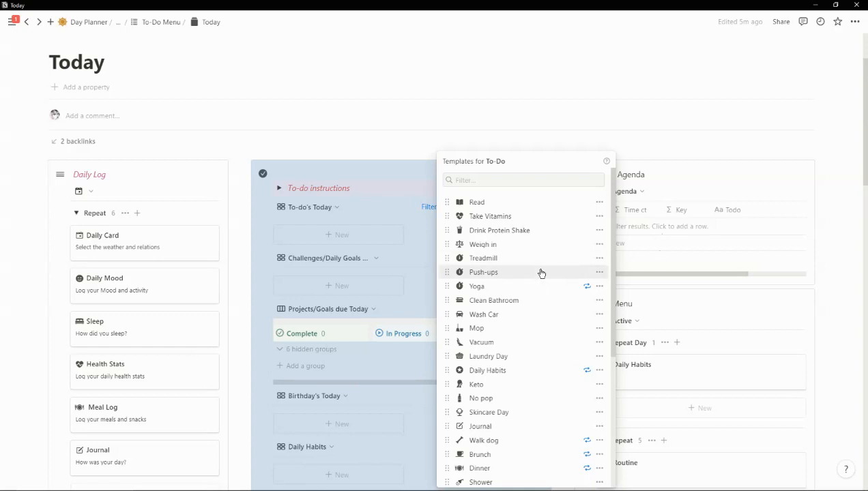
Open the Treadmill to-do template for editing, review its tags and date properties, and close it
scroll(541, 274, down, 3)
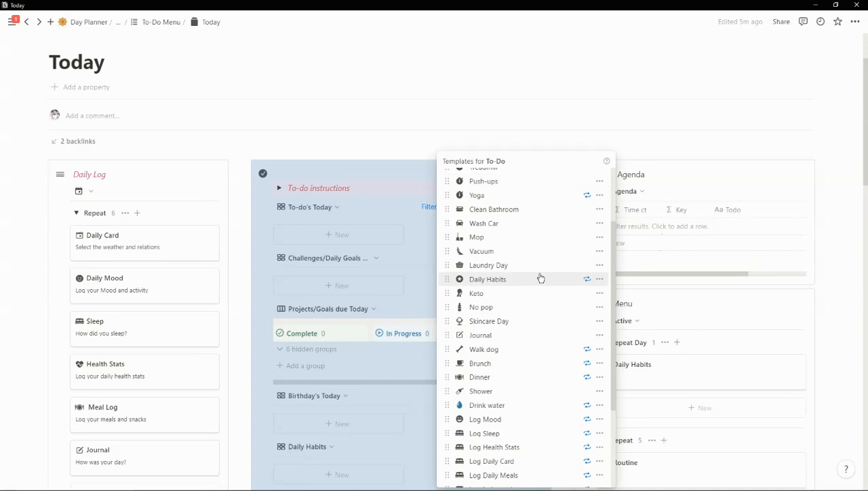
scroll(541, 278, up, 3)
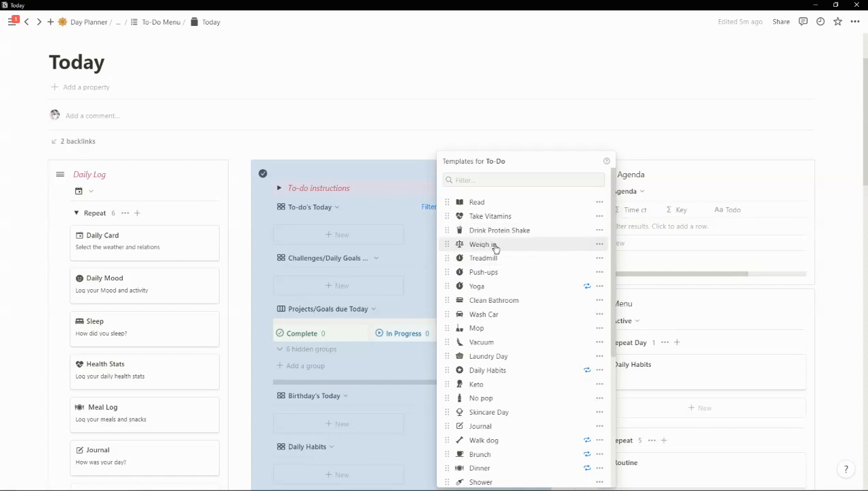
click(597, 261)
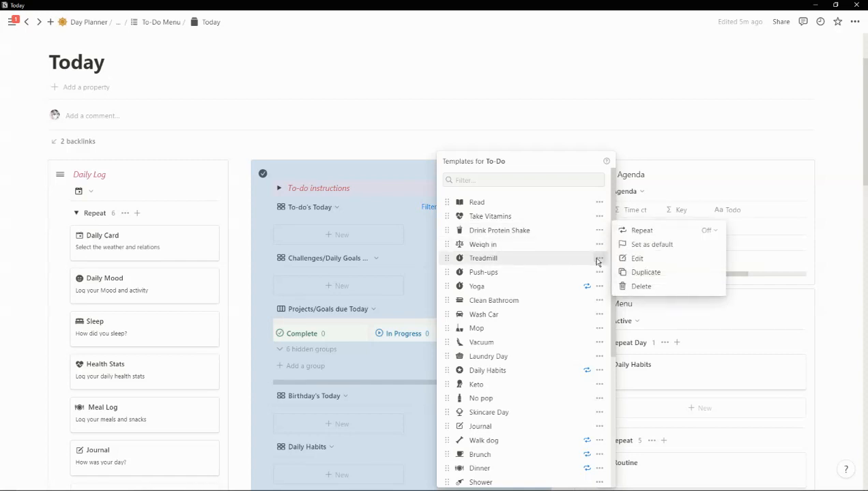
click(649, 261)
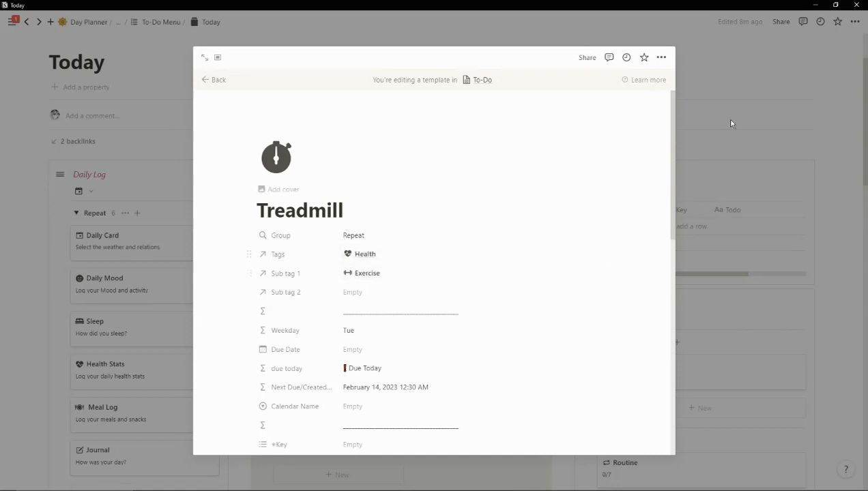
click(164, 245)
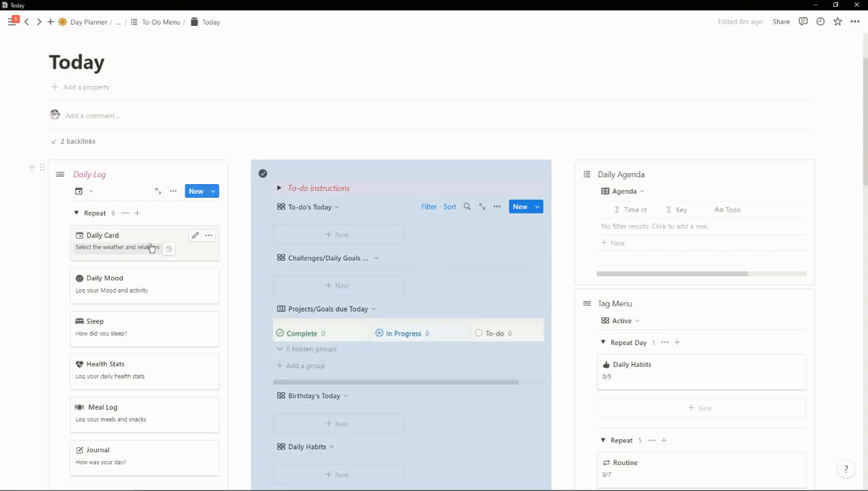
Return from Today to the Day Planner page and open its Databases (do not delete) page
scroll(154, 280, down, 3)
scroll(148, 271, up, 2)
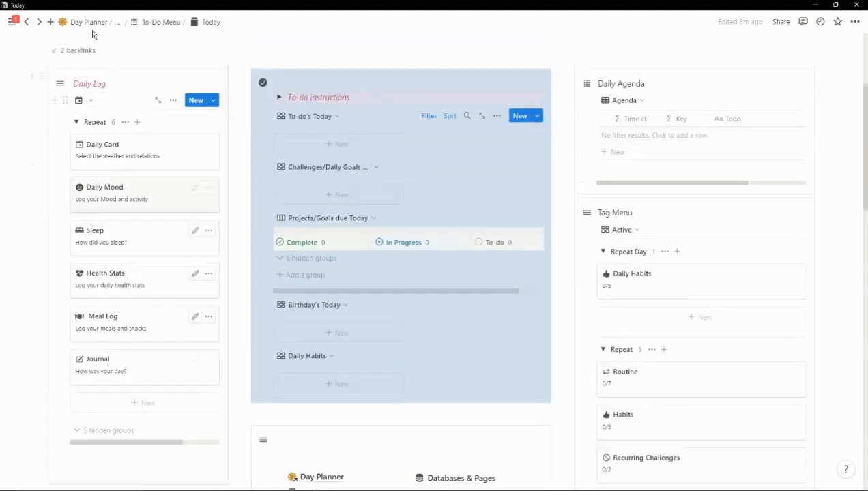
click(89, 22)
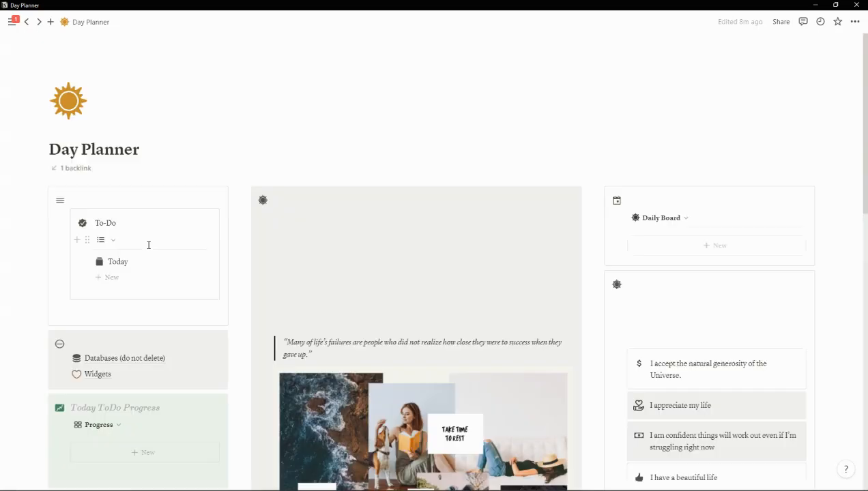
scroll(148, 251, down, 3)
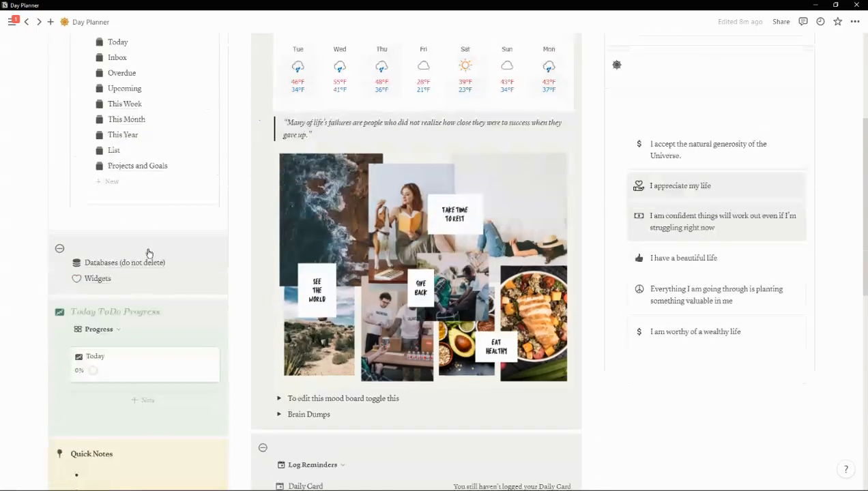
click(136, 255)
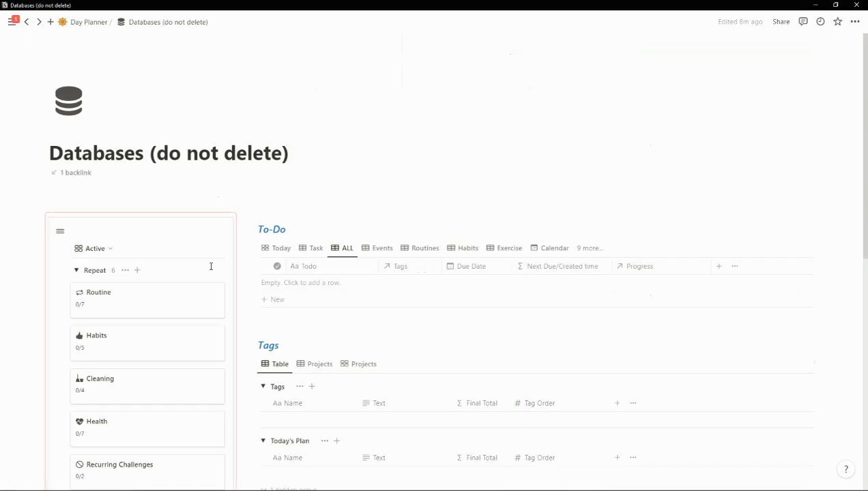
Look through the Tags table, expand the Health tag to view its sub-items, and collapse it again
scroll(367, 314, down, 2)
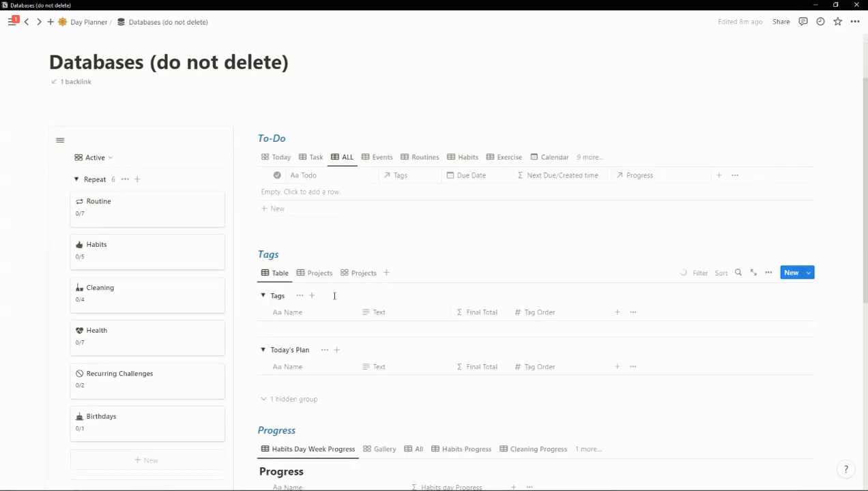
scroll(345, 296, down, 2)
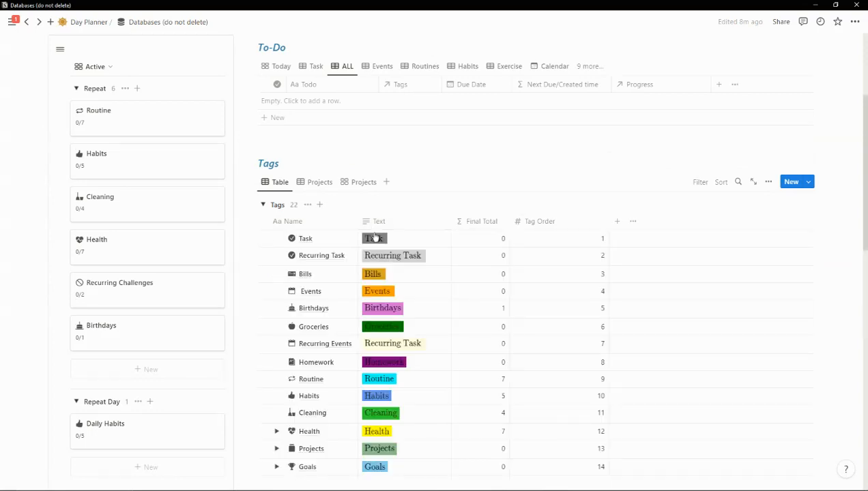
scroll(382, 232, down, 2)
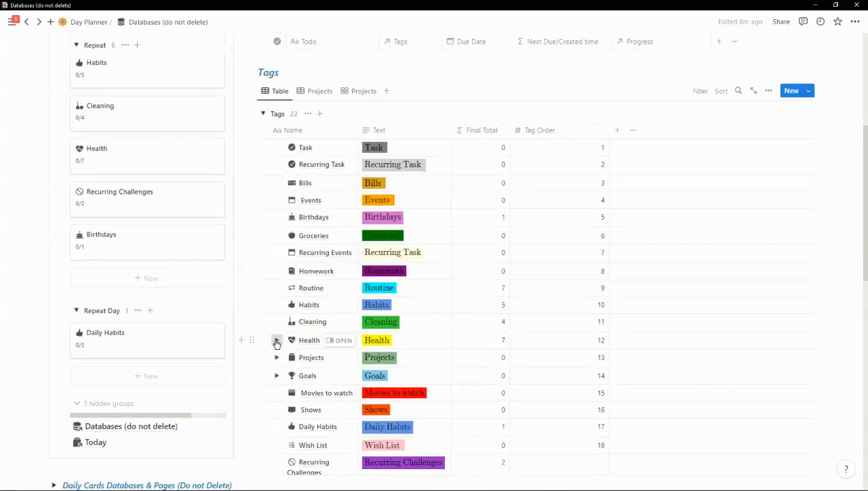
click(276, 341)
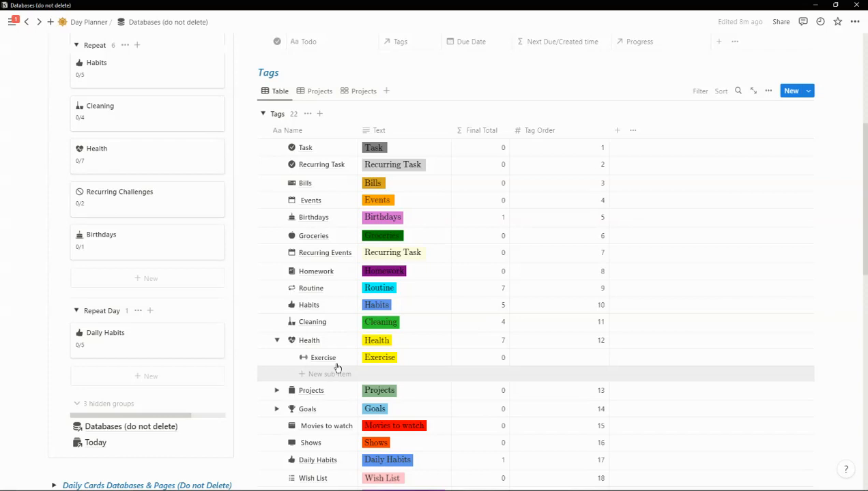
click(278, 341)
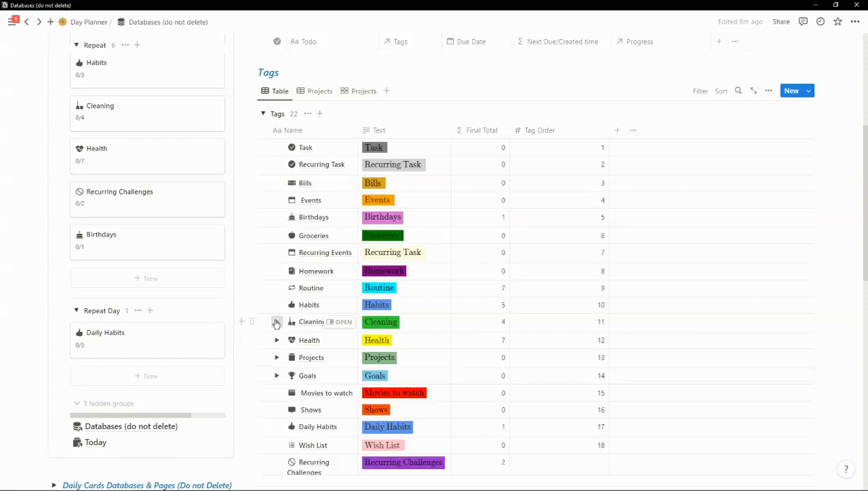
Expand the Cleaning tag to view its sub-item area, look over the remaining tags, and collapse it again
click(276, 322)
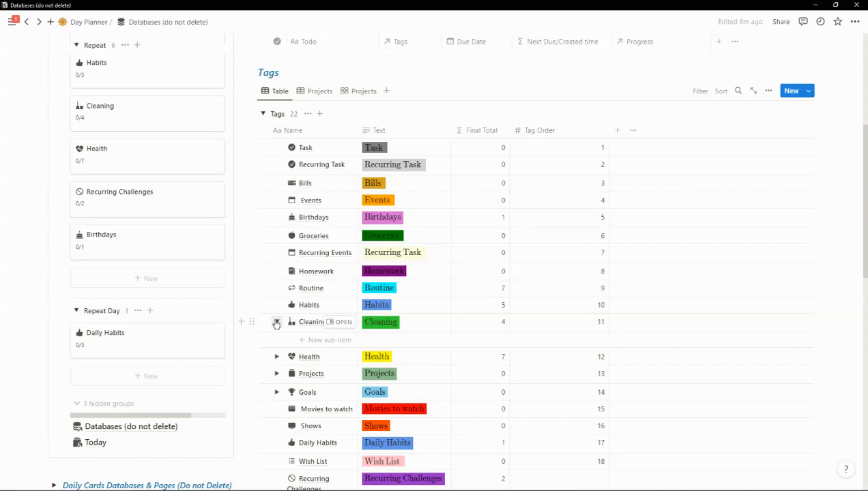
scroll(304, 342, down, 2)
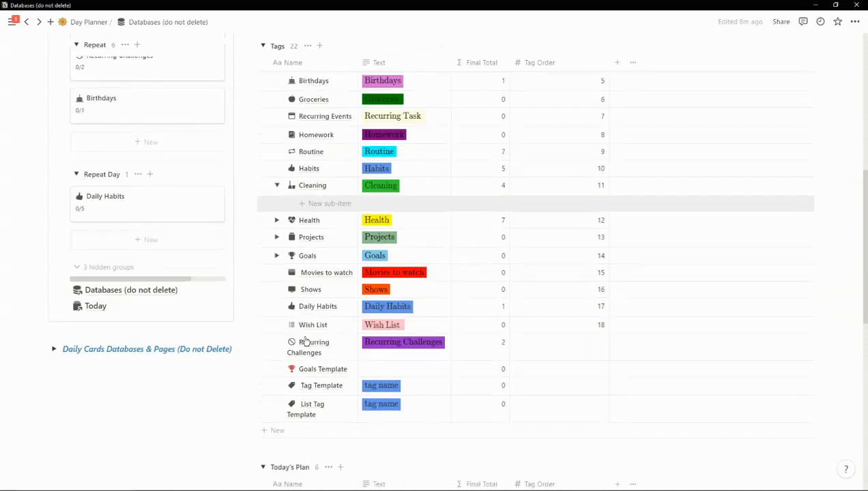
scroll(305, 341, up, 1)
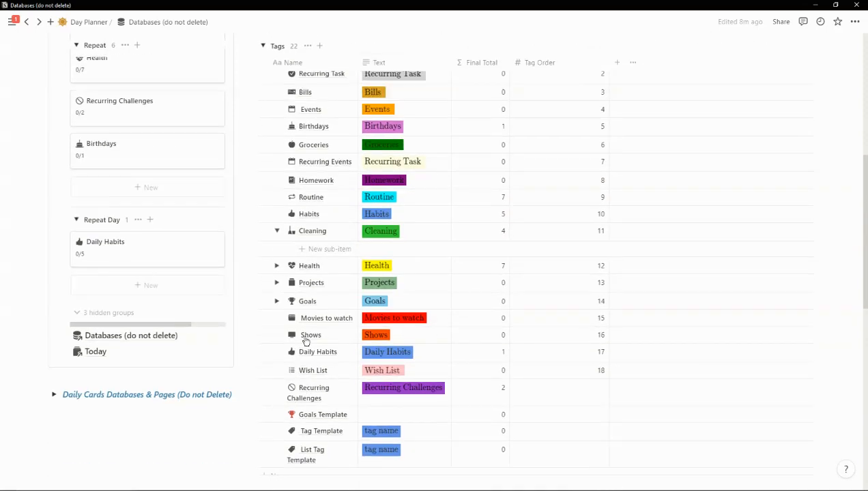
click(277, 232)
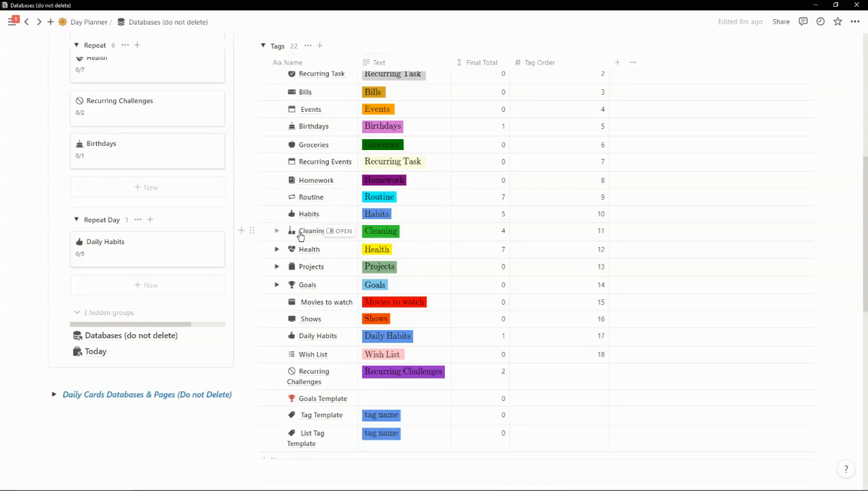
scroll(335, 157, up, 2)
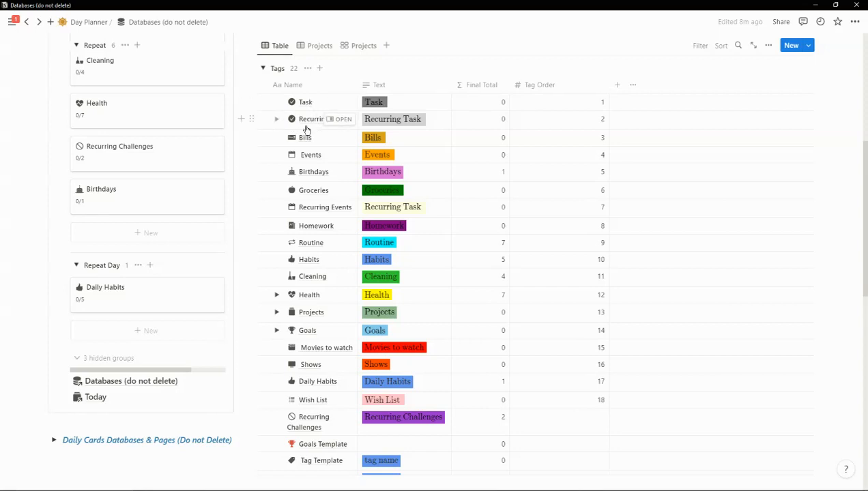
View the list of templates available for the Tags database and close it without choosing one
click(807, 45)
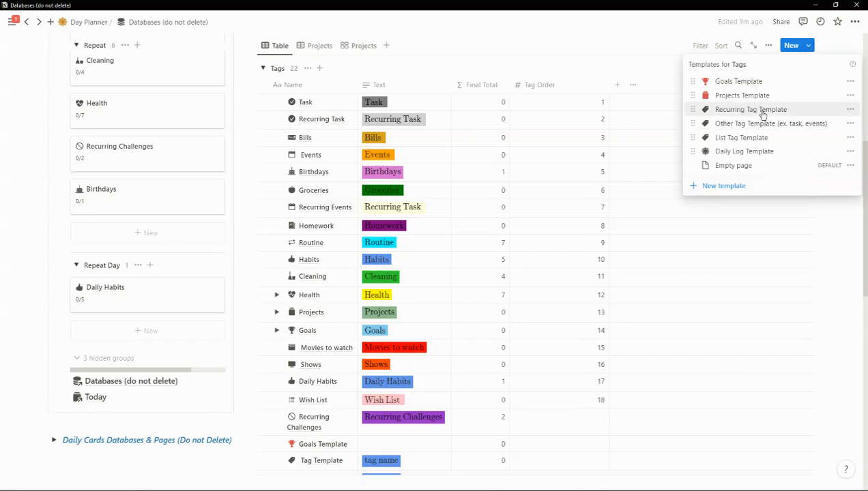
click(600, 49)
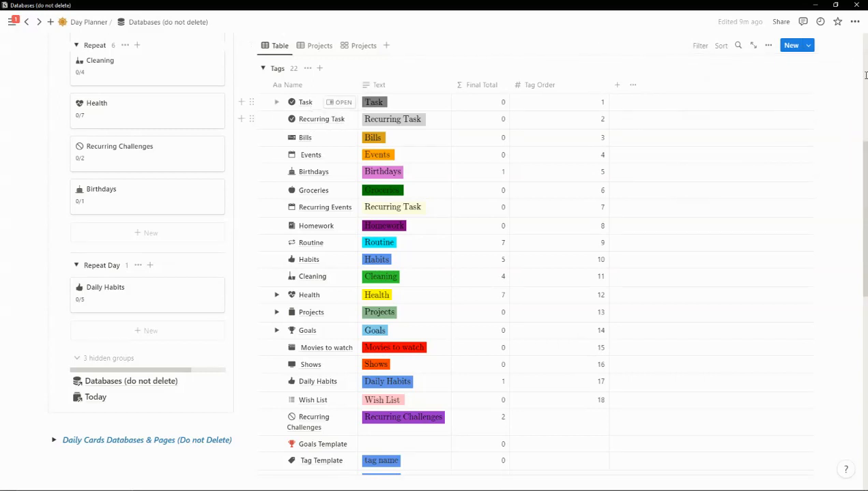
click(807, 49)
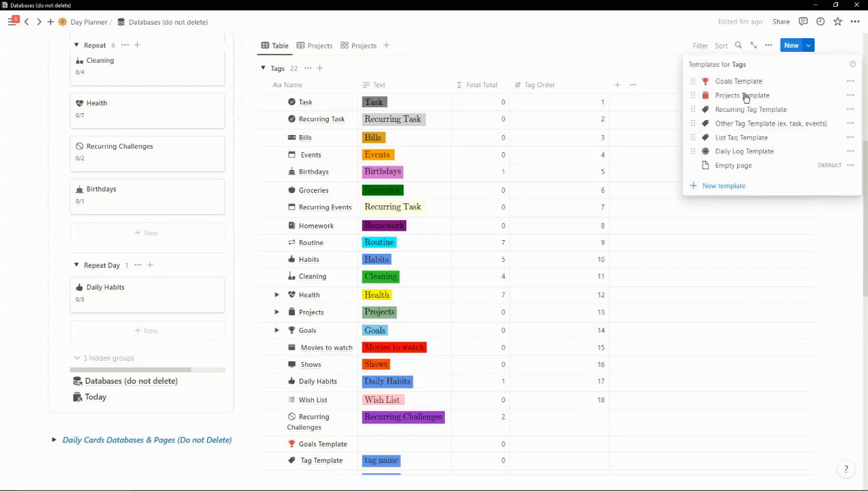
click(496, 45)
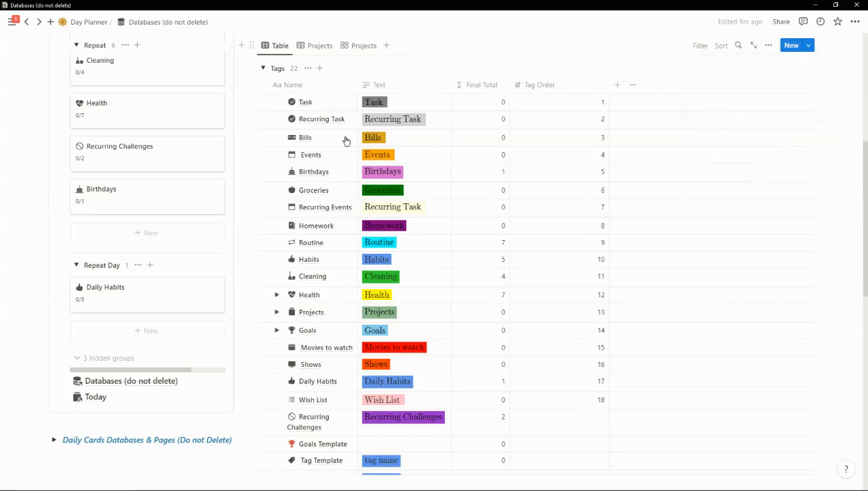
Examine the Tags group from the first tag to the tag templates, along with the Today's Plan group beneath it
scroll(276, 219, up, 1)
scroll(277, 219, up, 3)
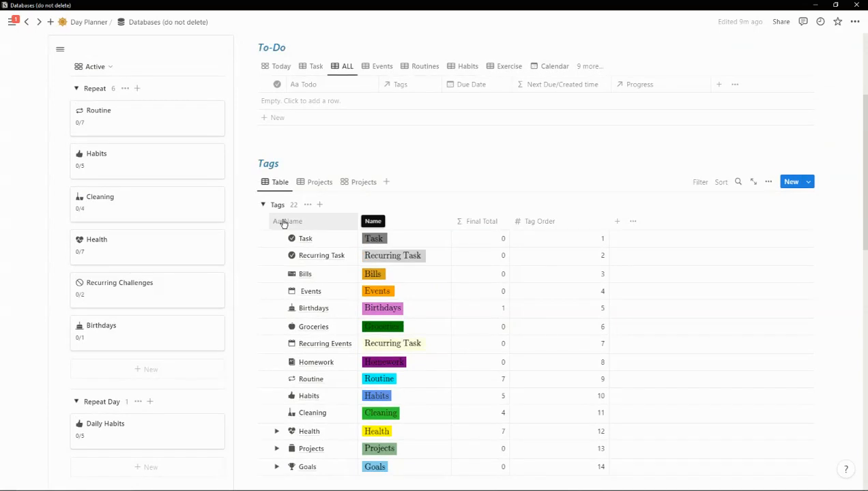
scroll(397, 277, down, 4)
scroll(397, 277, down, 3)
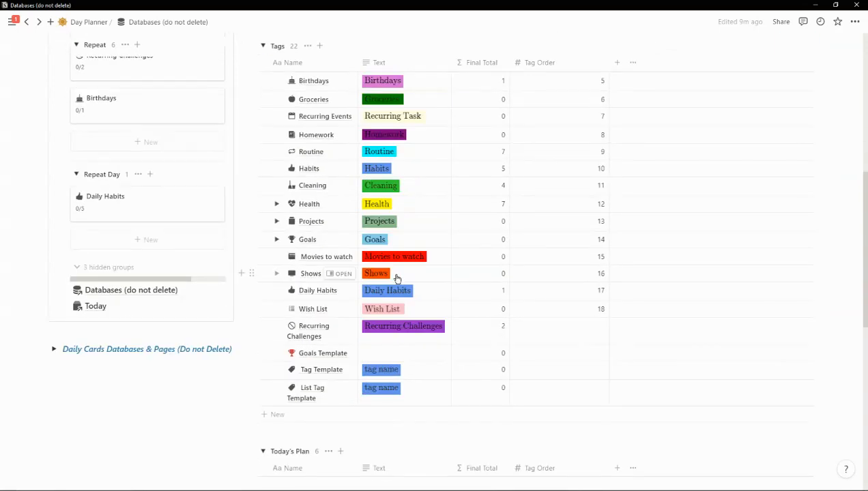
scroll(398, 280, down, 4)
scroll(401, 283, down, 1)
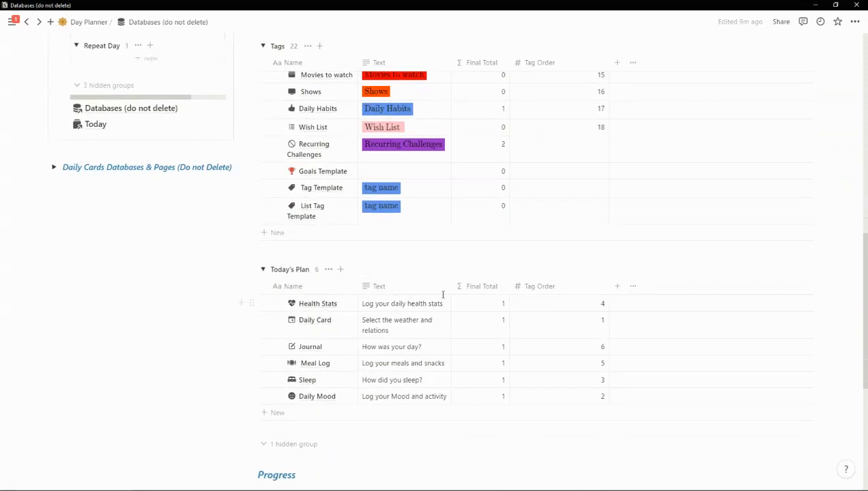
scroll(448, 321, up, 7)
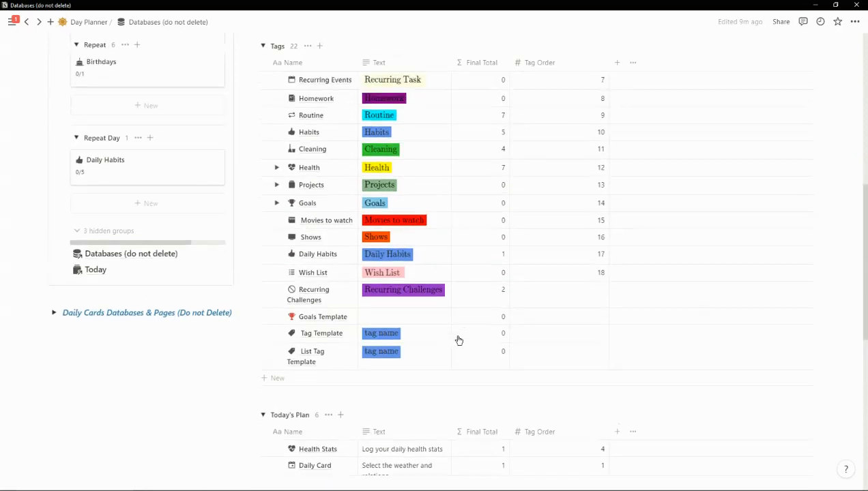
scroll(439, 322, up, 2)
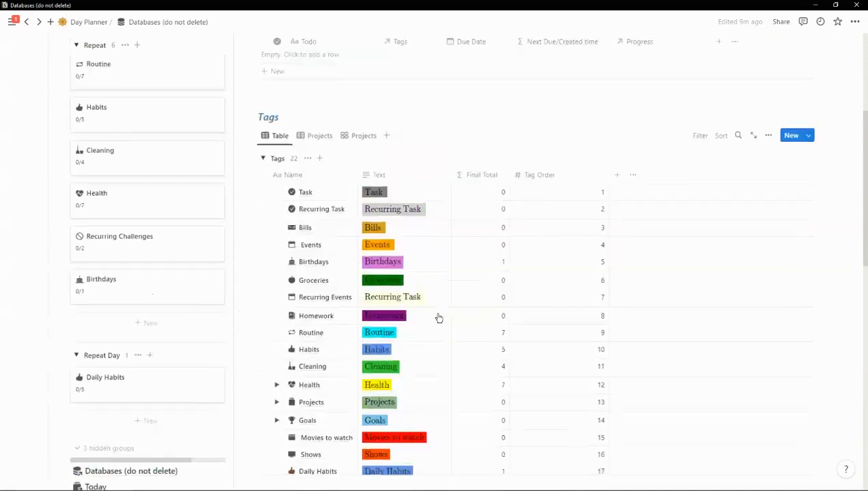
Collapse the Tags group and review the Today's Plan group with the To-Do and Progress databases
click(262, 161)
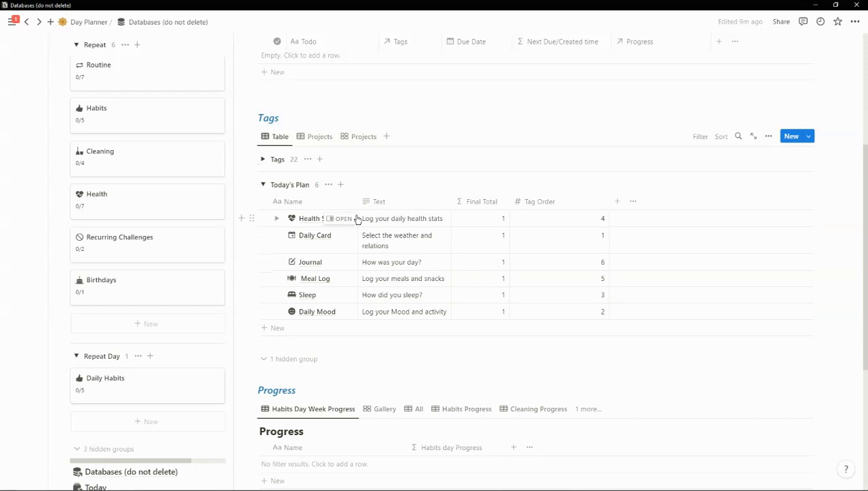
scroll(434, 355, down, 4)
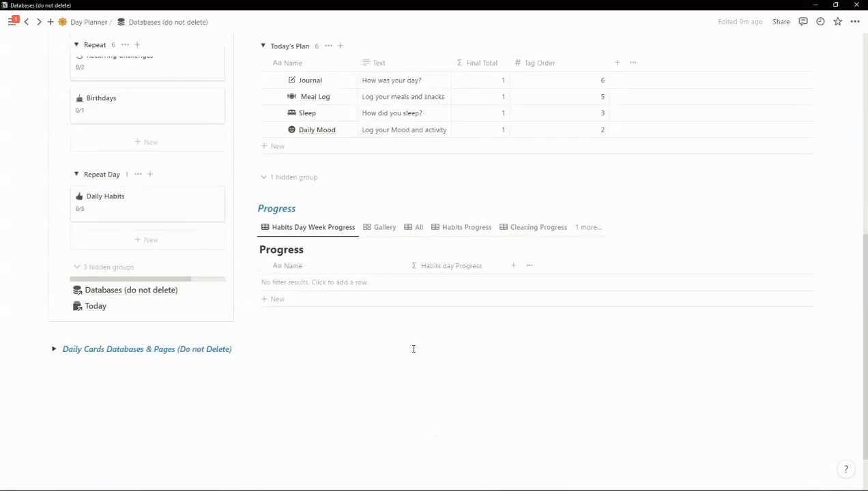
scroll(413, 349, up, 6)
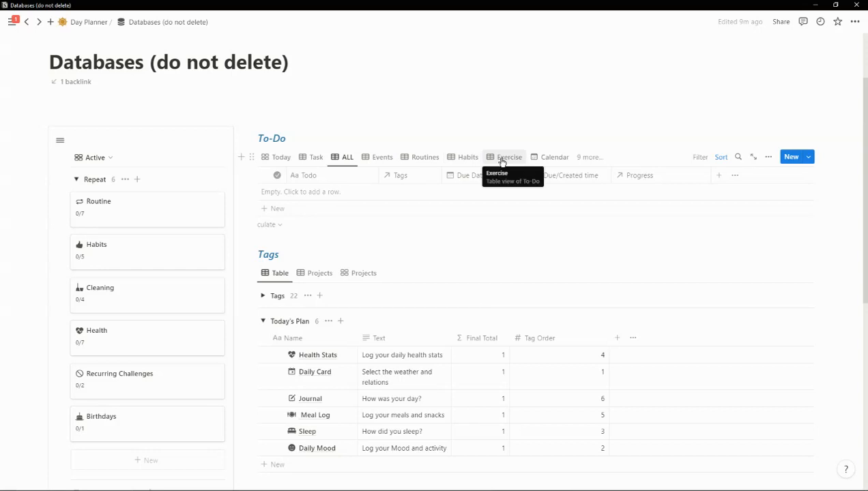
mouse_move(454, 229)
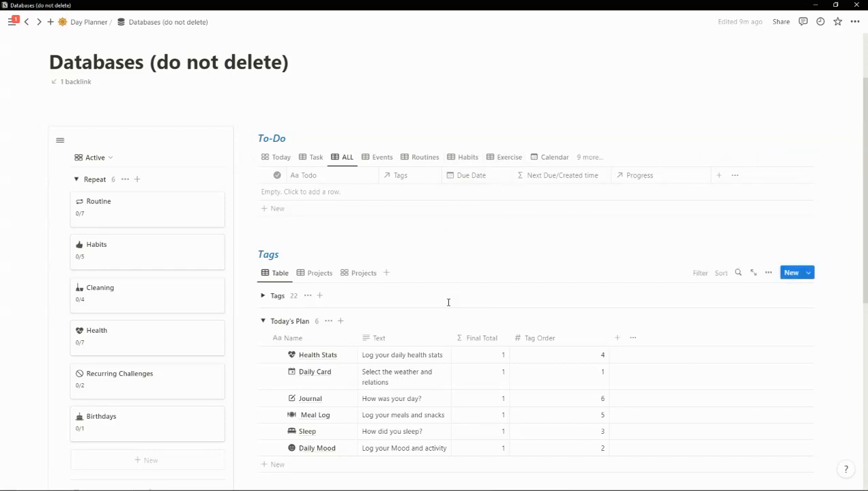
scroll(450, 302, down, 3)
scroll(450, 306, down, 4)
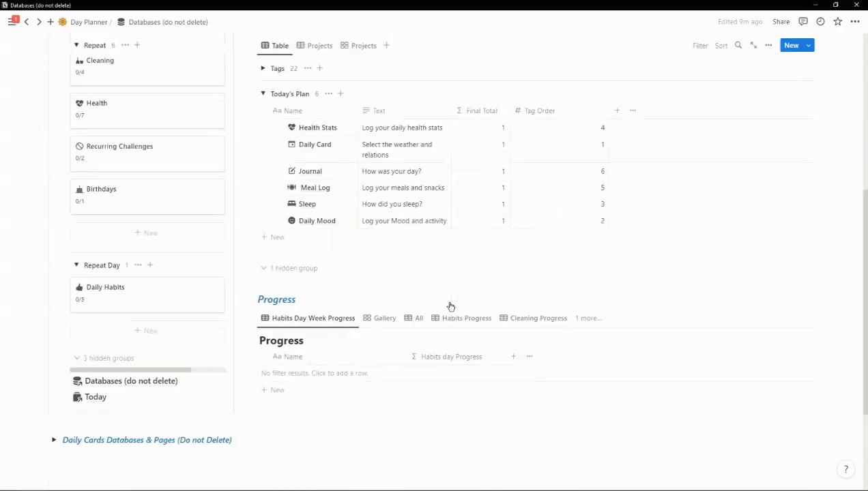
scroll(450, 302, up, 4)
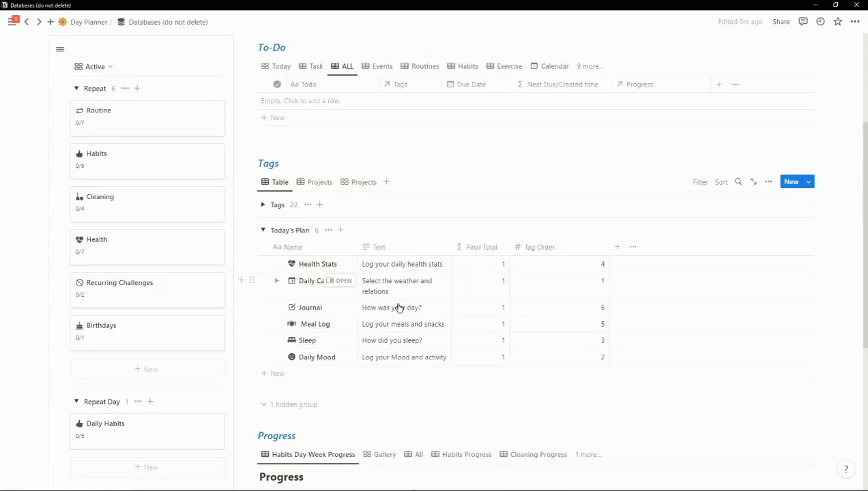
scroll(399, 305, down, 5)
scroll(399, 309, up, 3)
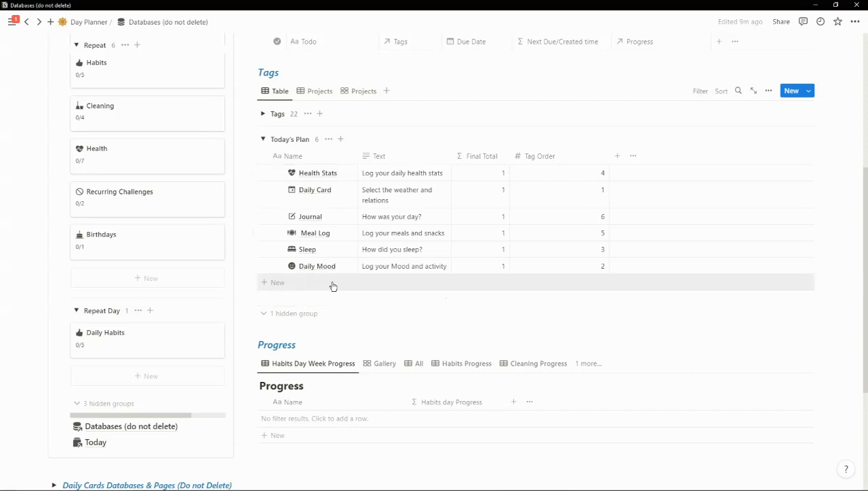
Check the Tags template list again, close it, and open the Daily Card entry from Today's Plan in a side view
click(808, 93)
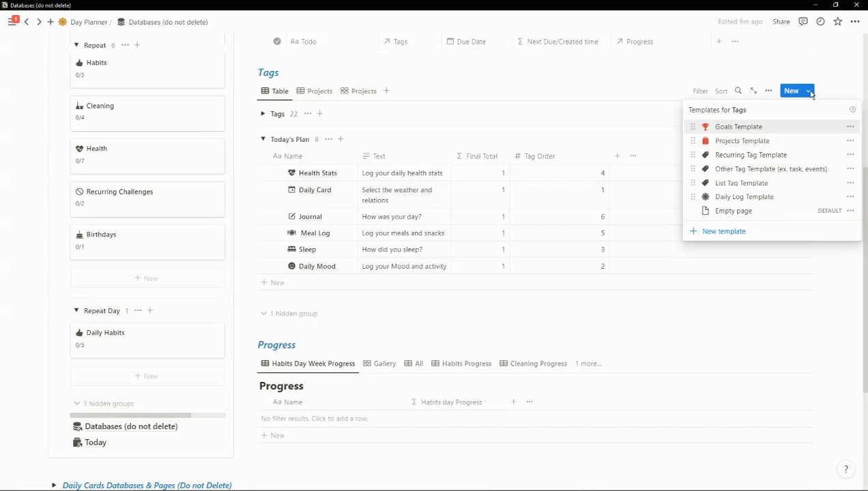
click(810, 93)
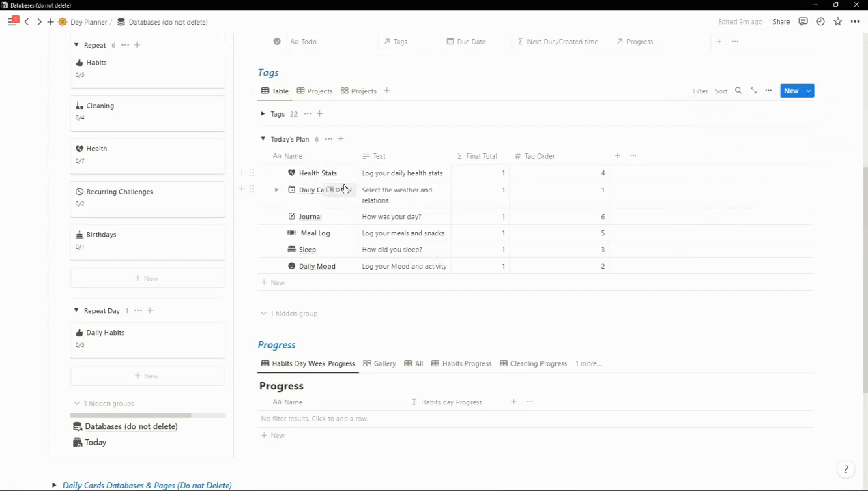
click(356, 198)
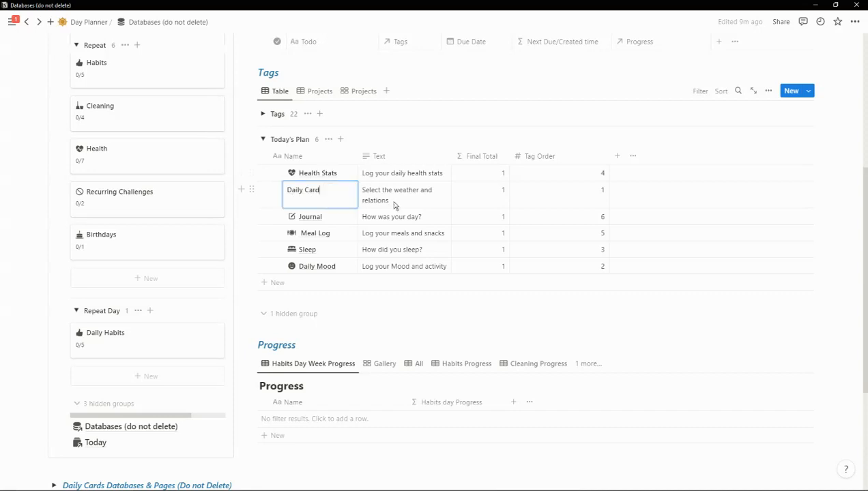
key(Escape)
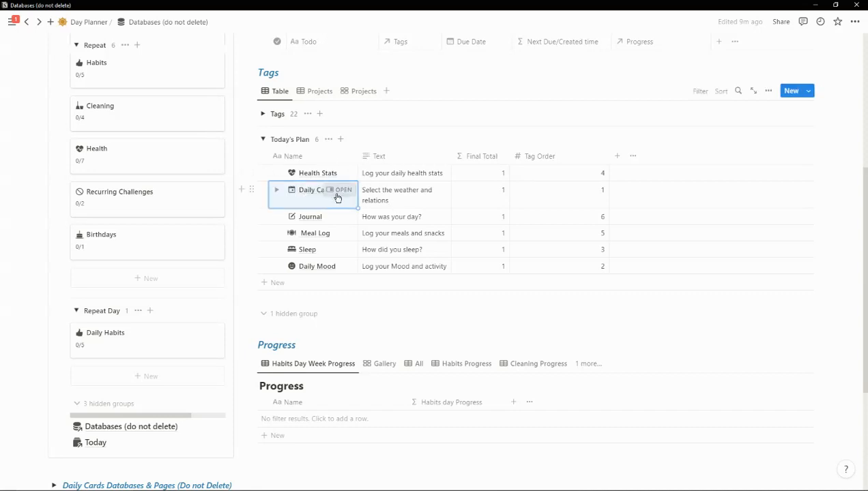
click(354, 198)
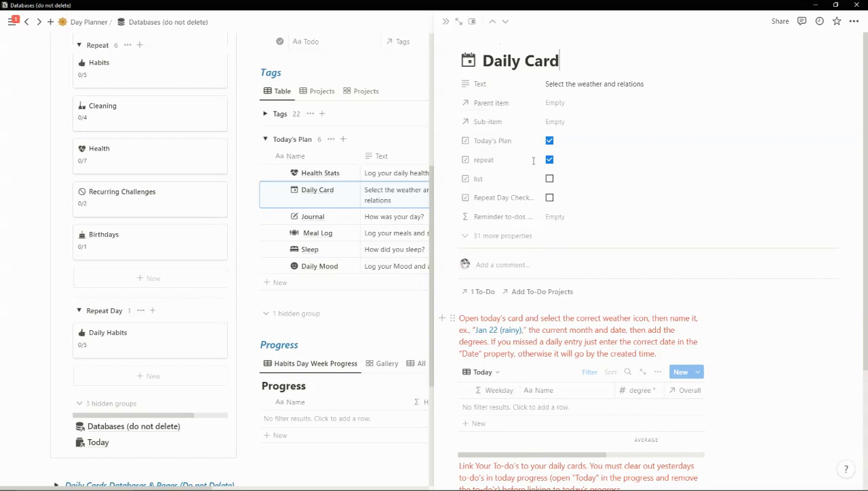
Examine the Daily Card's properties, its weather-card instructions and its Today and To-do's Today tables, then close the side view
scroll(584, 281, down, 1)
scroll(584, 281, down, 1)
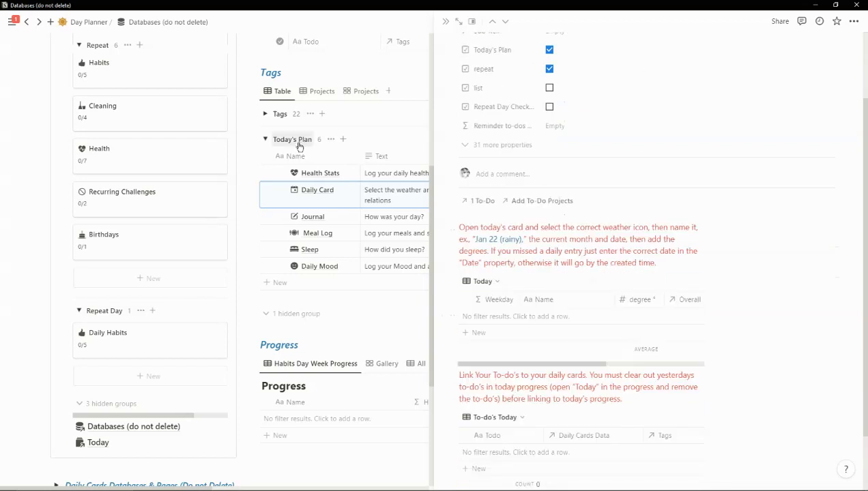
scroll(614, 272, down, 1)
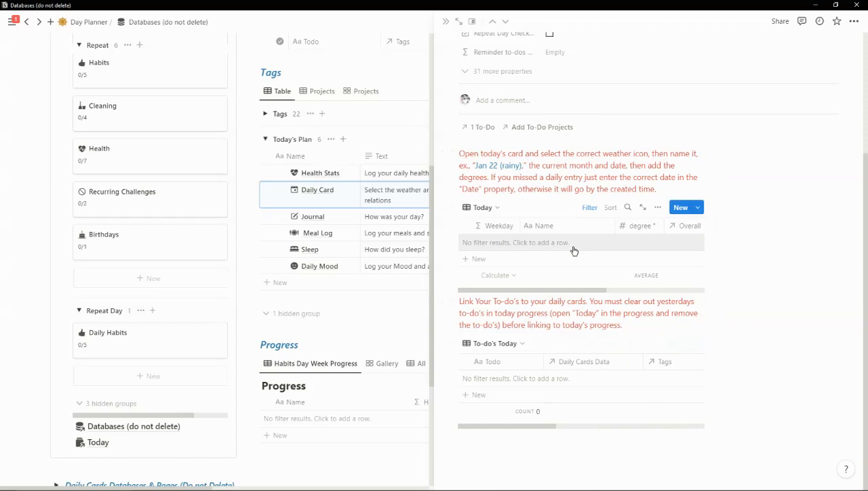
scroll(573, 250, up, 2)
scroll(570, 245, up, 1)
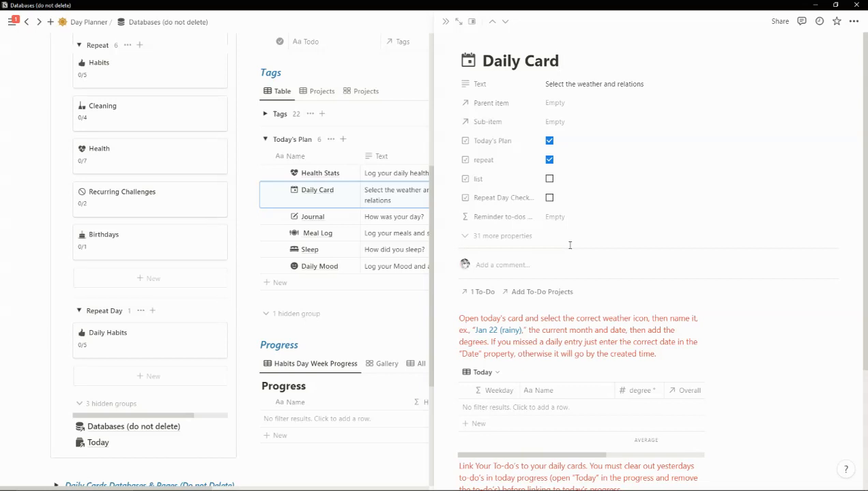
scroll(599, 349, down, 2)
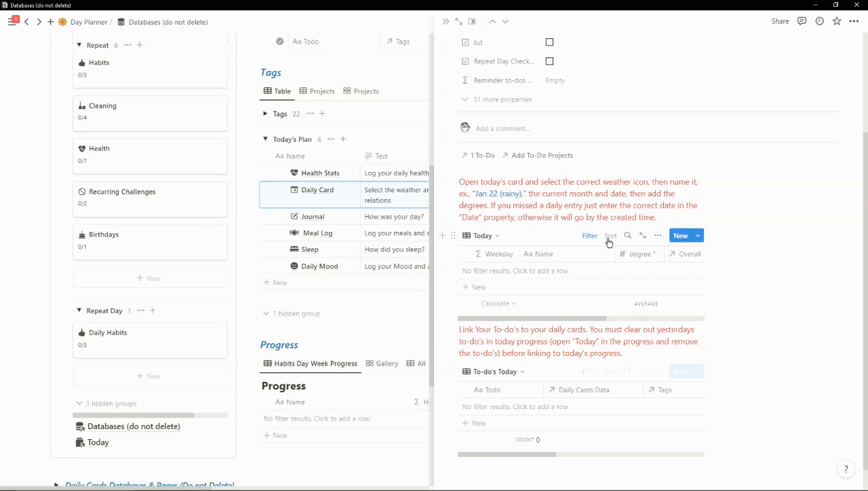
scroll(618, 286, up, 1)
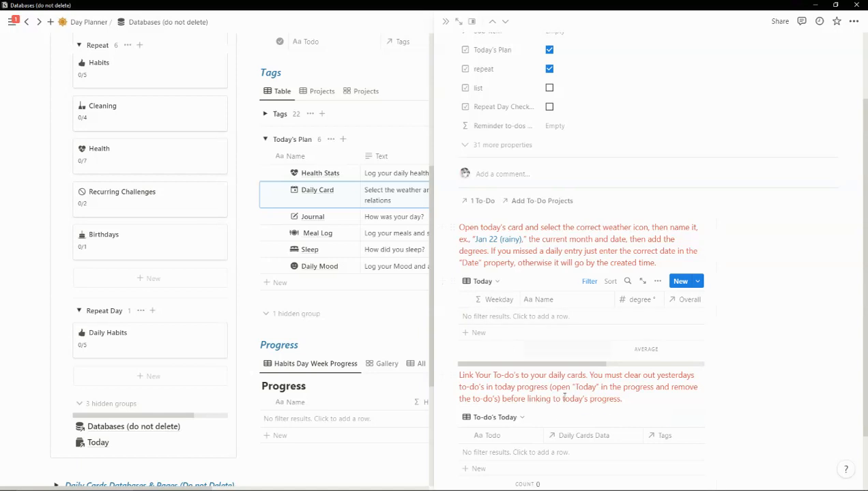
scroll(583, 360, down, 2)
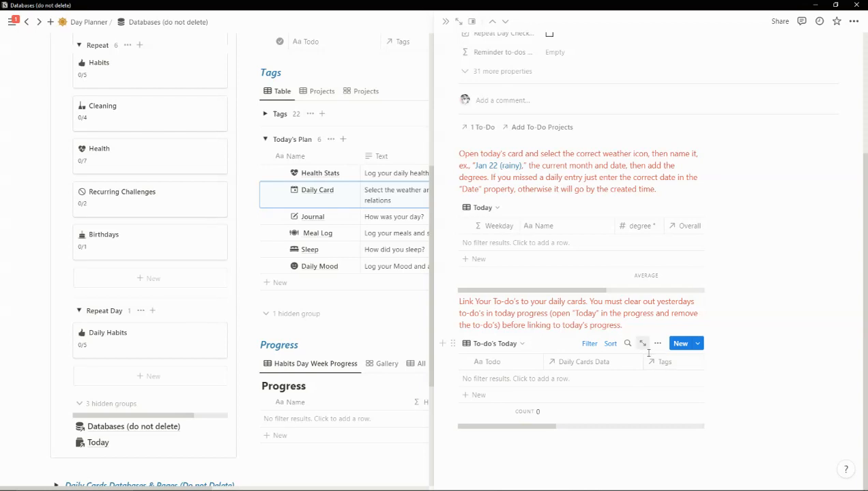
scroll(588, 275, up, 5)
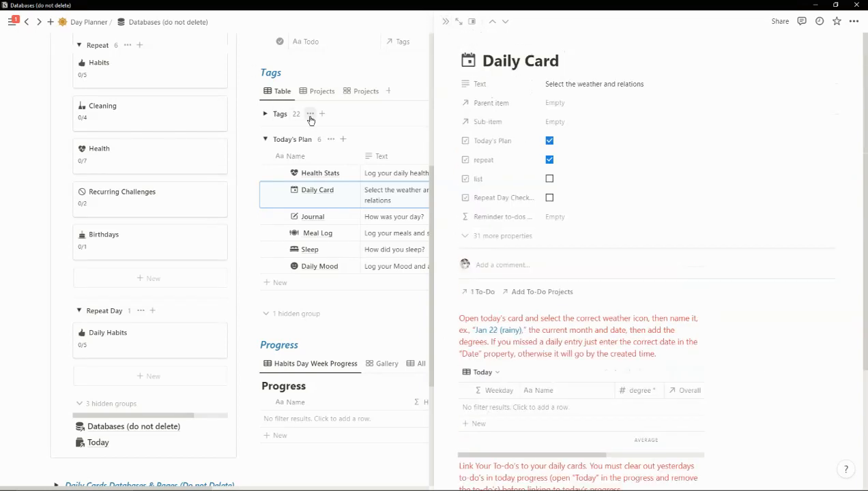
click(432, 39)
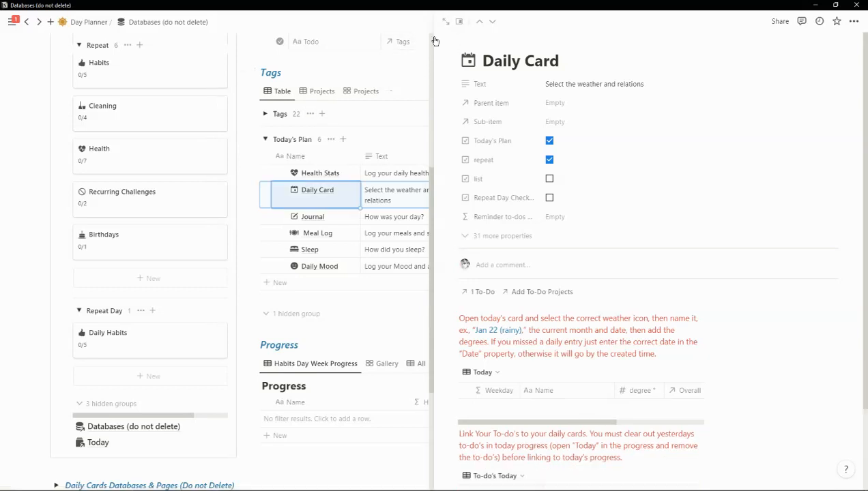
Review the Databases page and look through the To-Do database's Today, Task and ALL views
scroll(412, 258, down, 3)
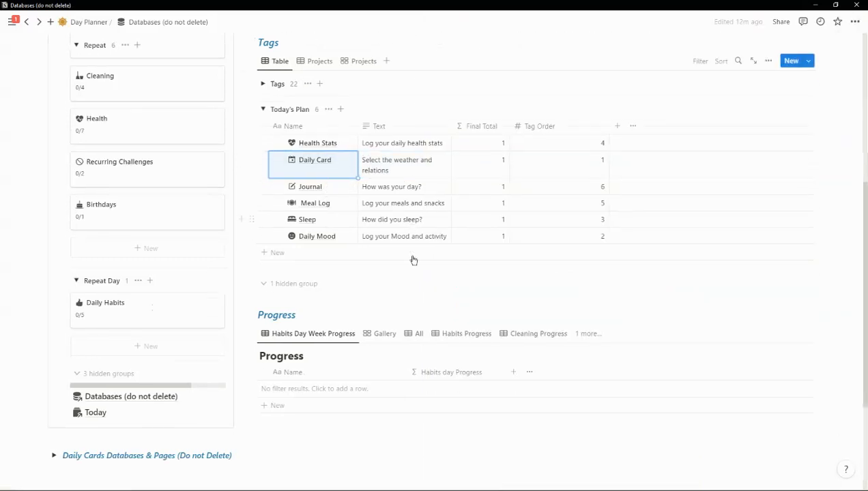
scroll(412, 260, up, 3)
scroll(413, 258, up, 5)
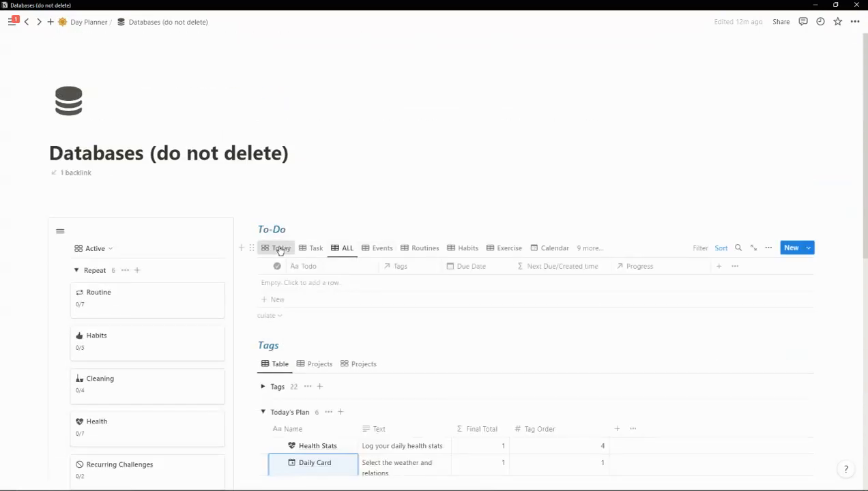
click(280, 250)
click(314, 251)
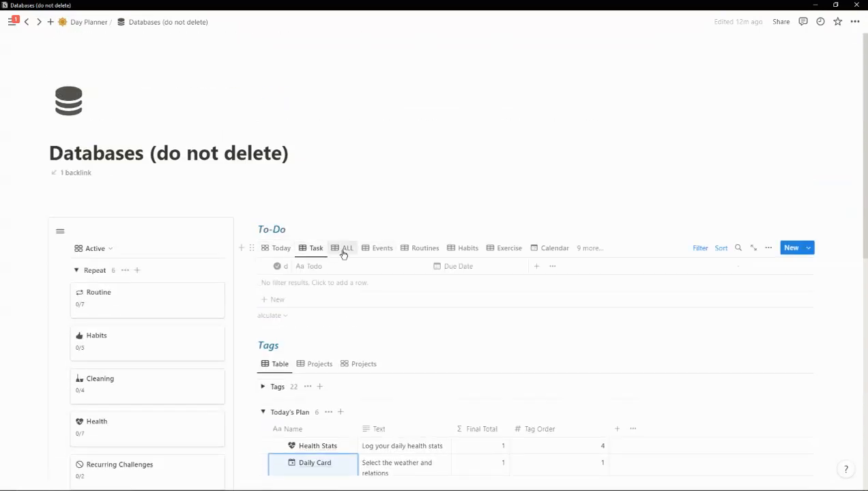
click(343, 251)
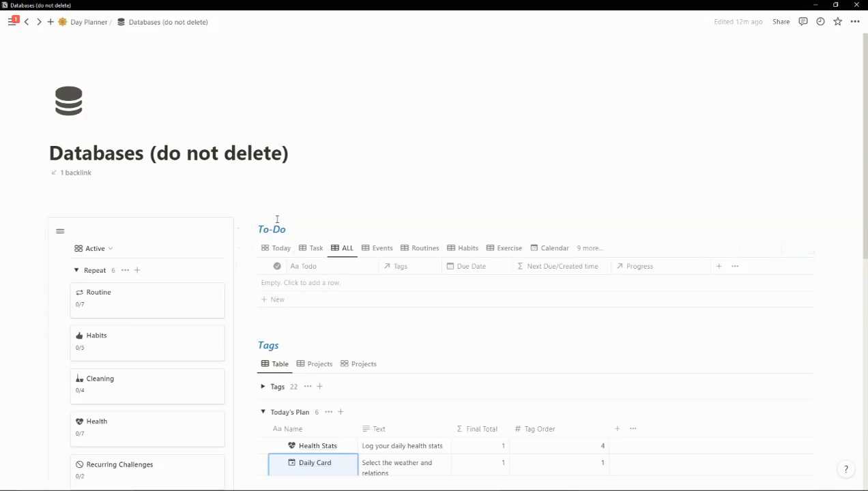
Return to the Day Planner page and review its To-Do menu, mood board and log reminders
click(96, 23)
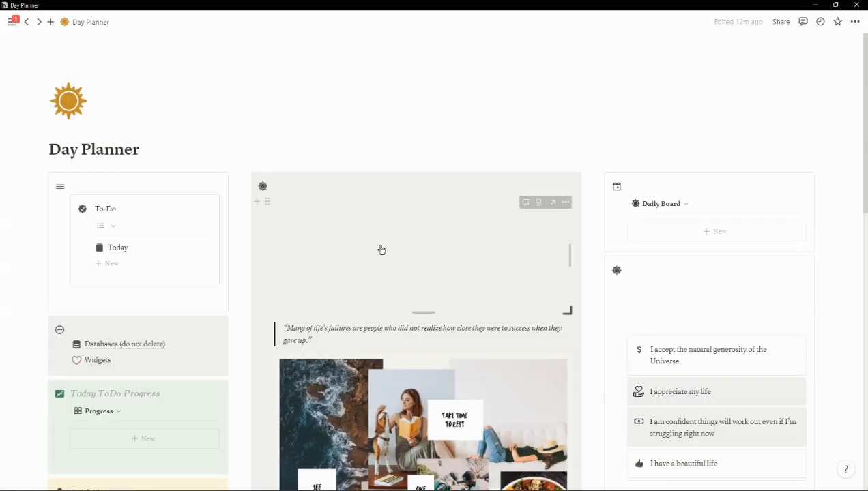
scroll(396, 269, down, 6)
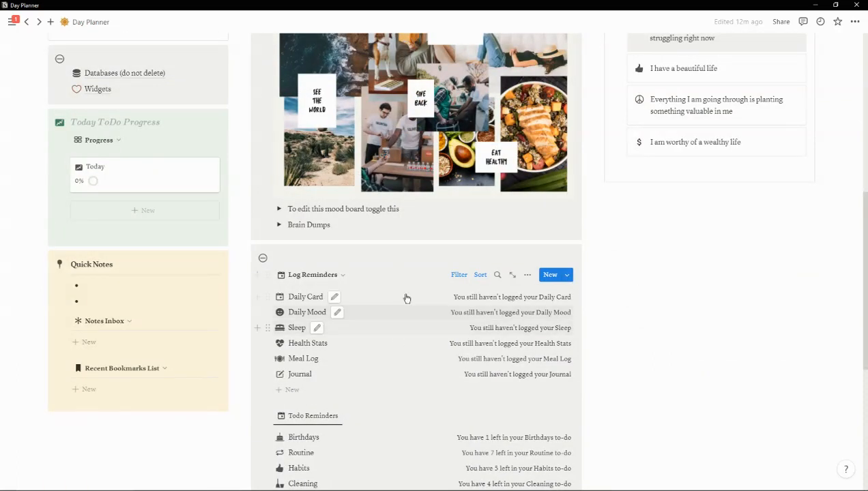
scroll(406, 298, up, 5)
scroll(524, 328, up, 2)
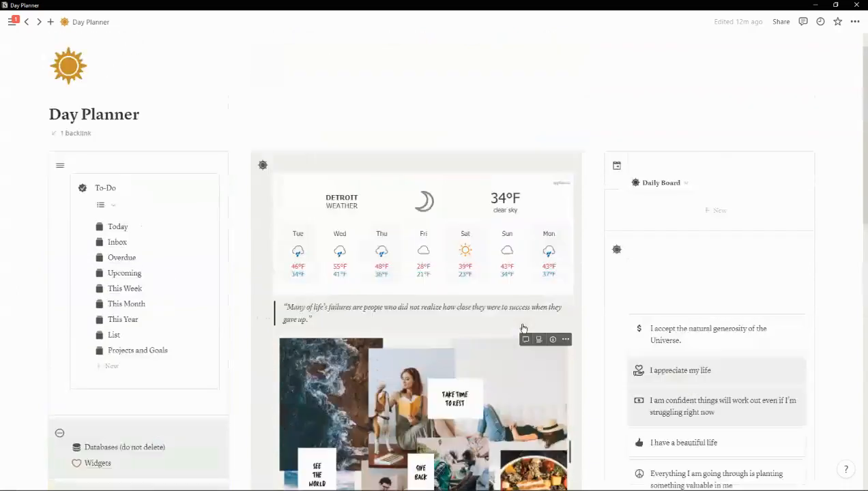
scroll(523, 328, down, 2)
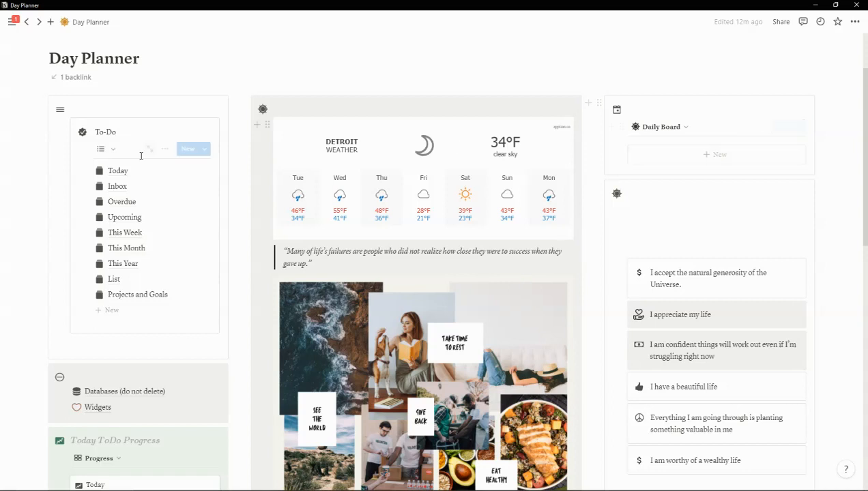
Open the Daily Card from the To-Do menu's Today page and compare its table's This Week and Today views
click(114, 171)
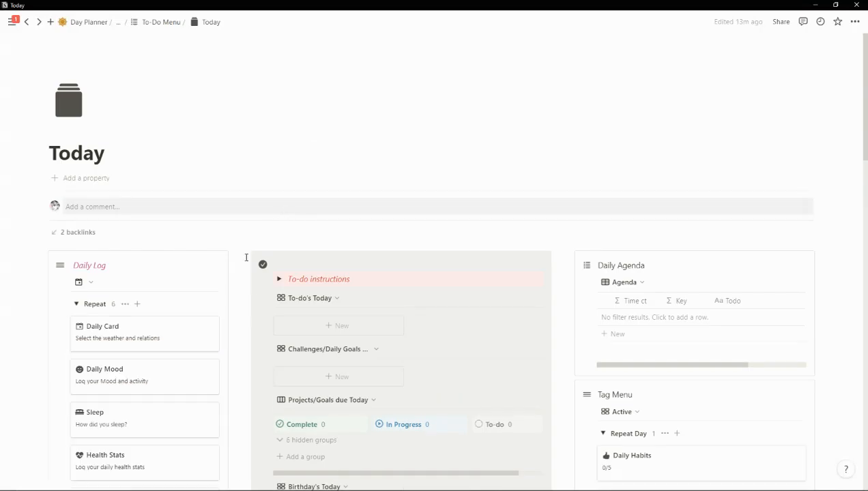
click(161, 331)
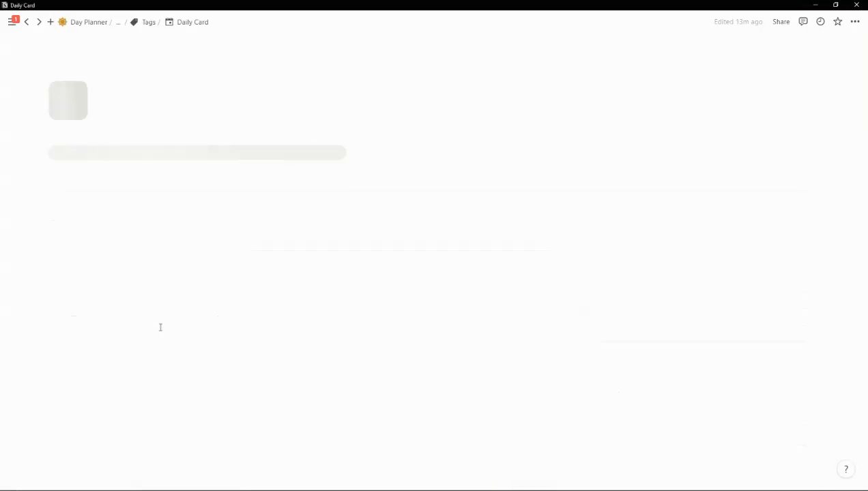
scroll(277, 324, down, 5)
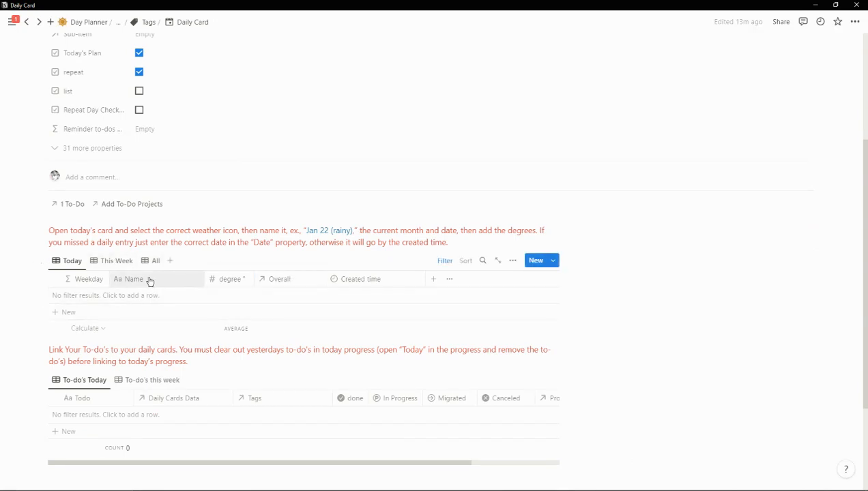
click(119, 261)
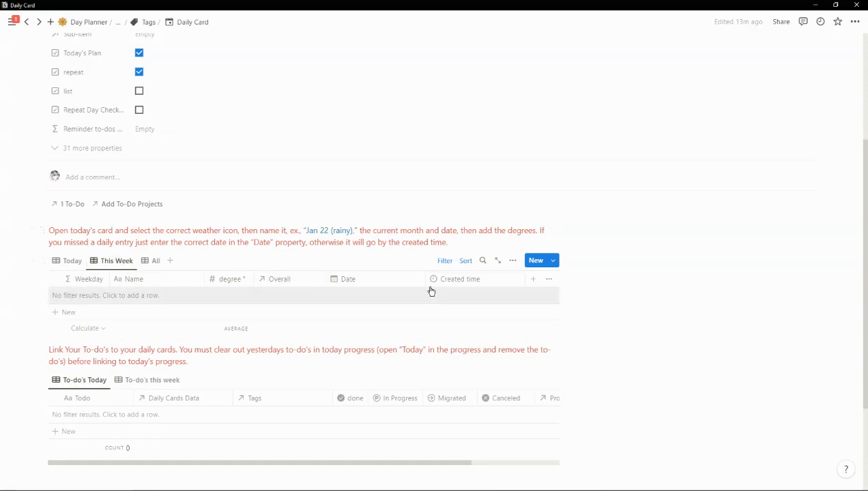
click(72, 262)
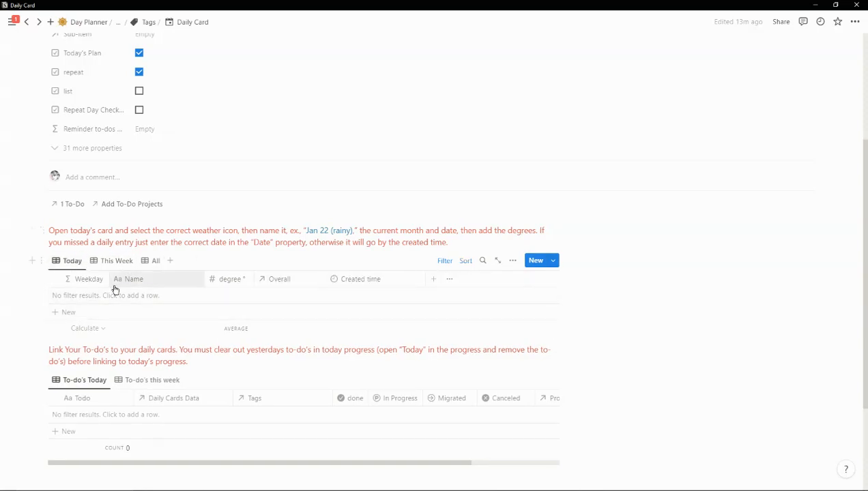
Add an unnamed entry to the Daily Card's Today table and set its Date to February 15, 2023 in the This Week view
click(73, 315)
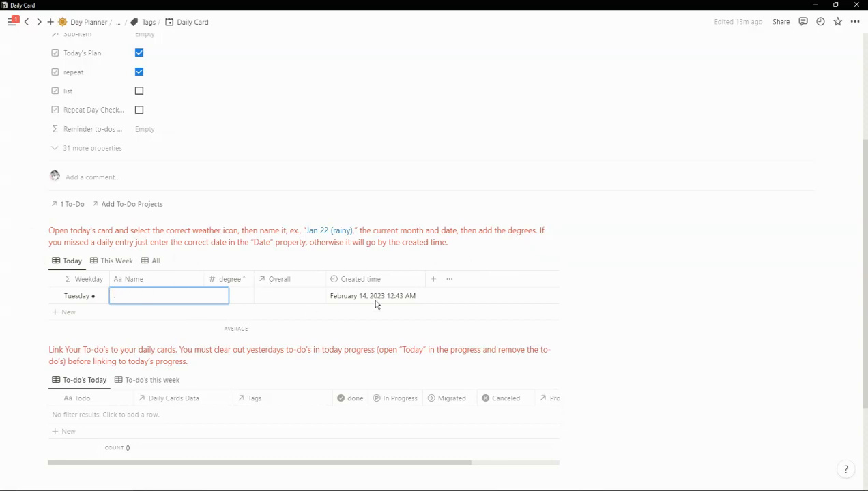
key(Escape)
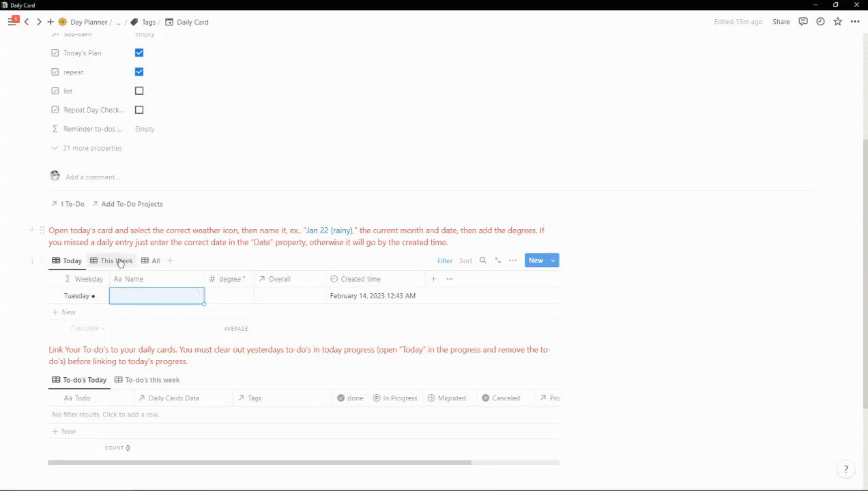
click(117, 263)
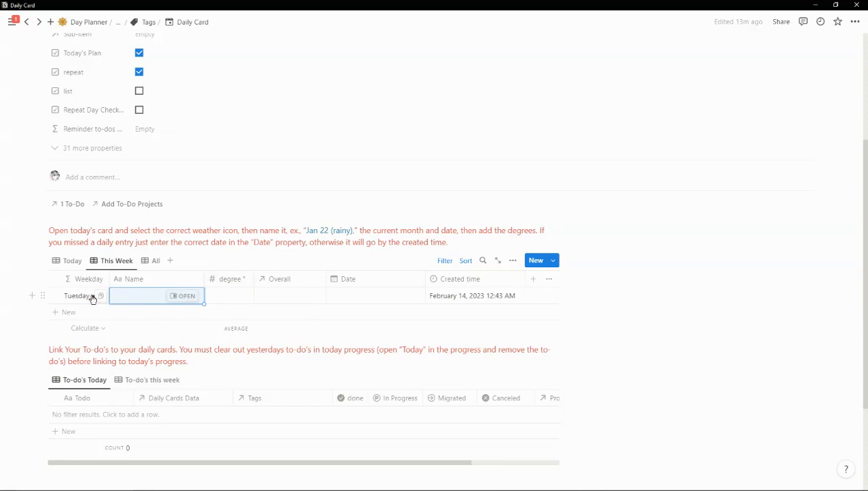
click(381, 300)
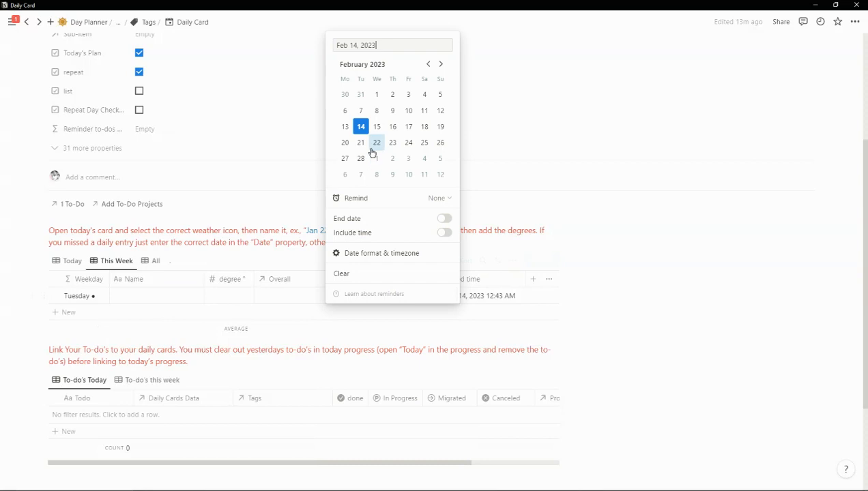
click(380, 128)
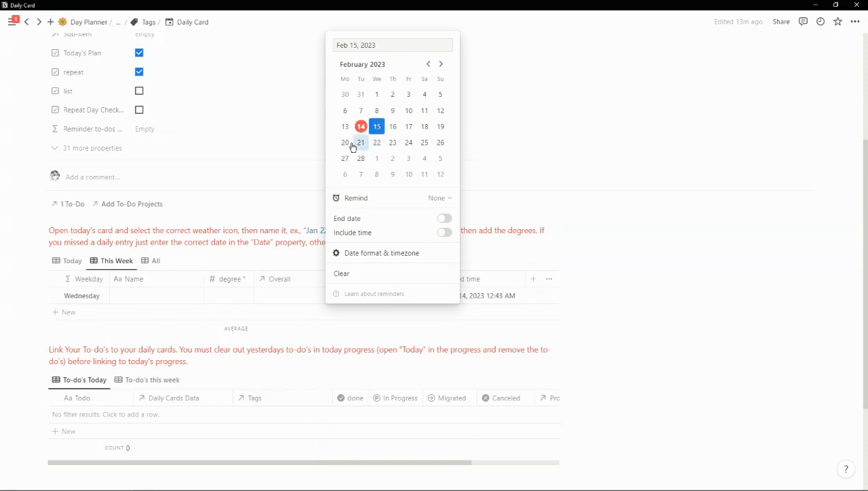
click(409, 304)
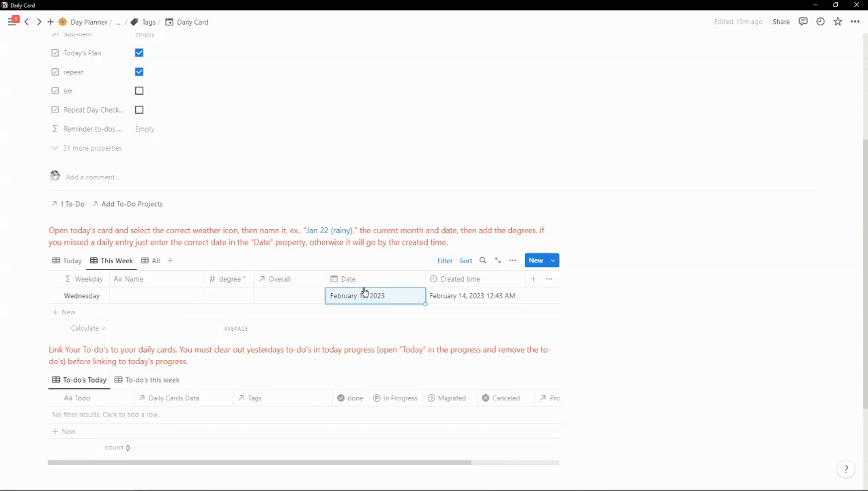
Go back to the Day Planner page and look over its to-do reminders, mood board and affirmations
click(89, 22)
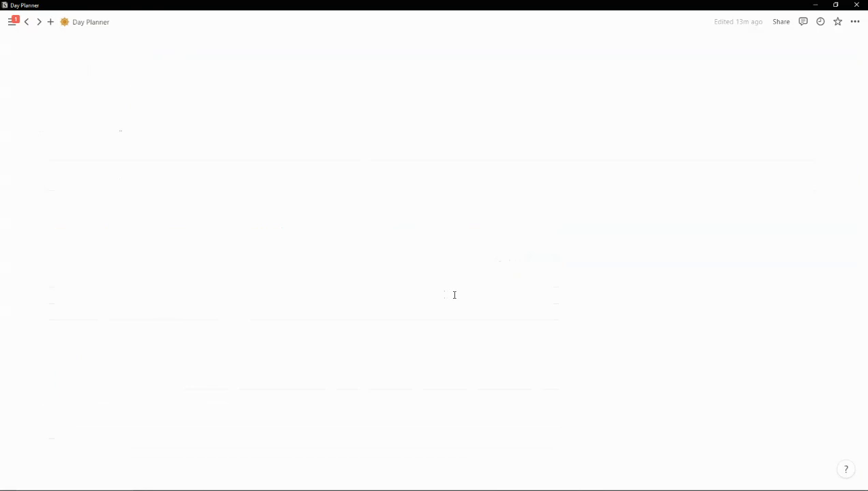
scroll(421, 303, down, 10)
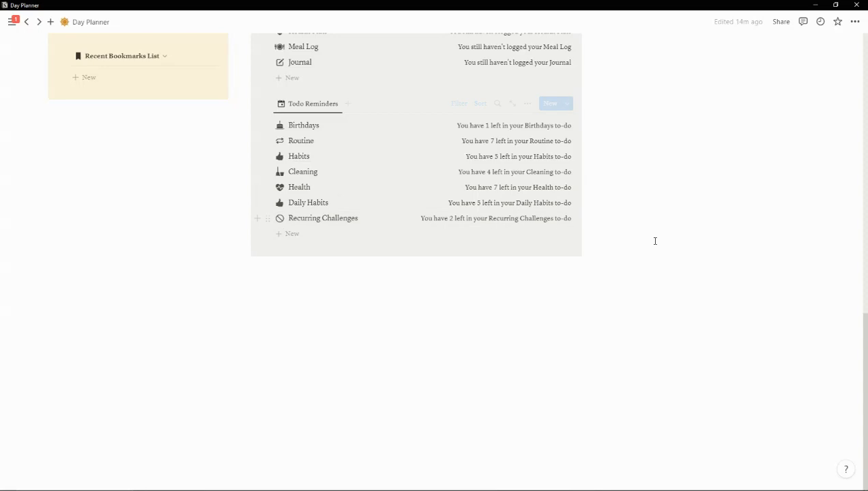
scroll(654, 241, up, 4)
scroll(654, 241, up, 5)
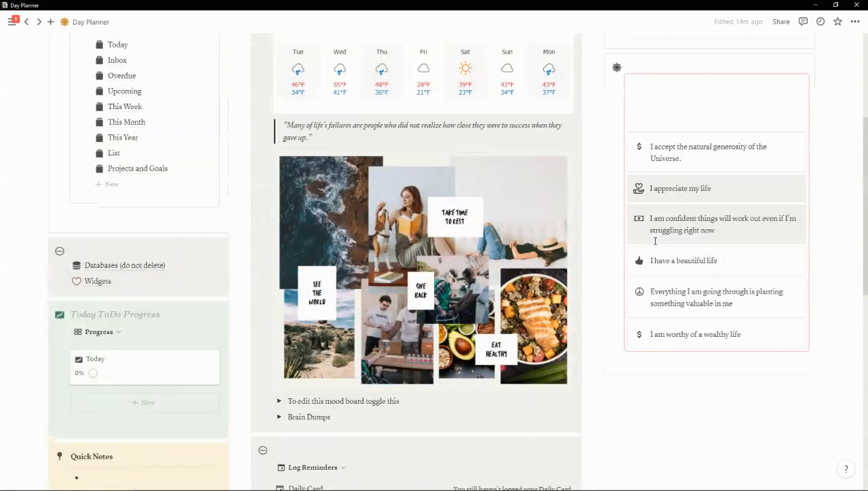